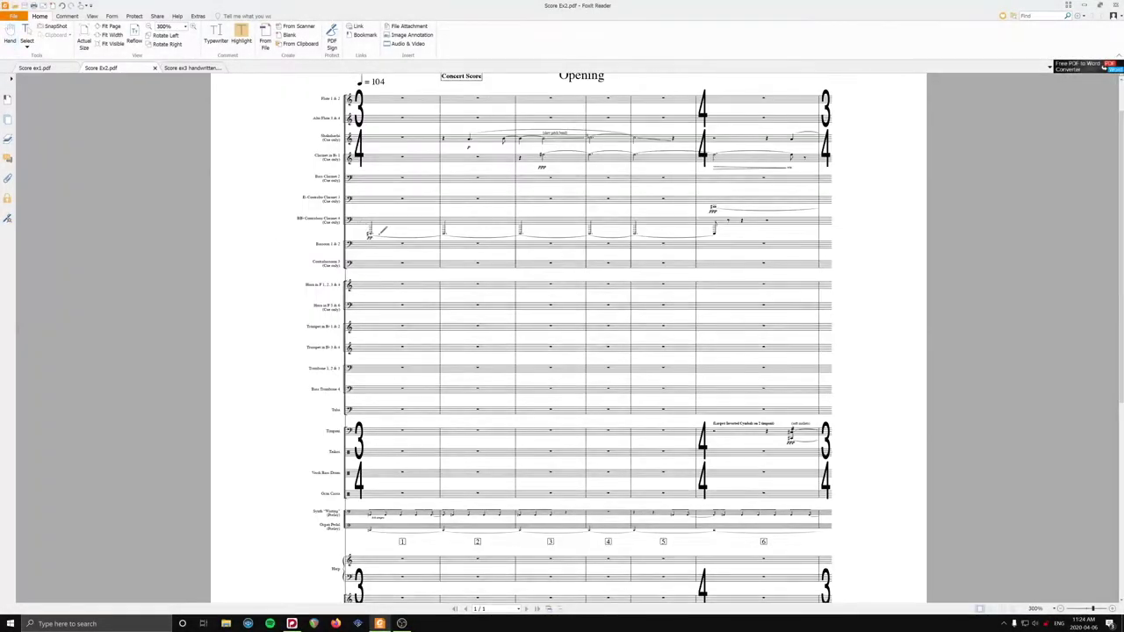
Bring Dorico forward in Write mode and open the Full score's Layout Options
key("alt+Tab")
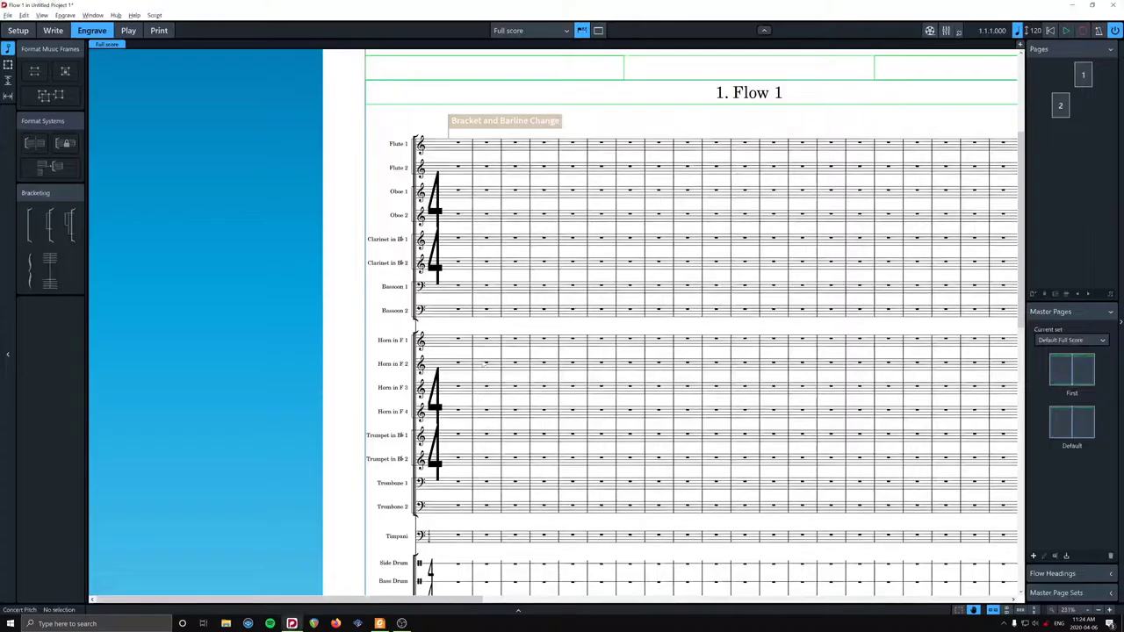
scroll(620, 176, "down", 3)
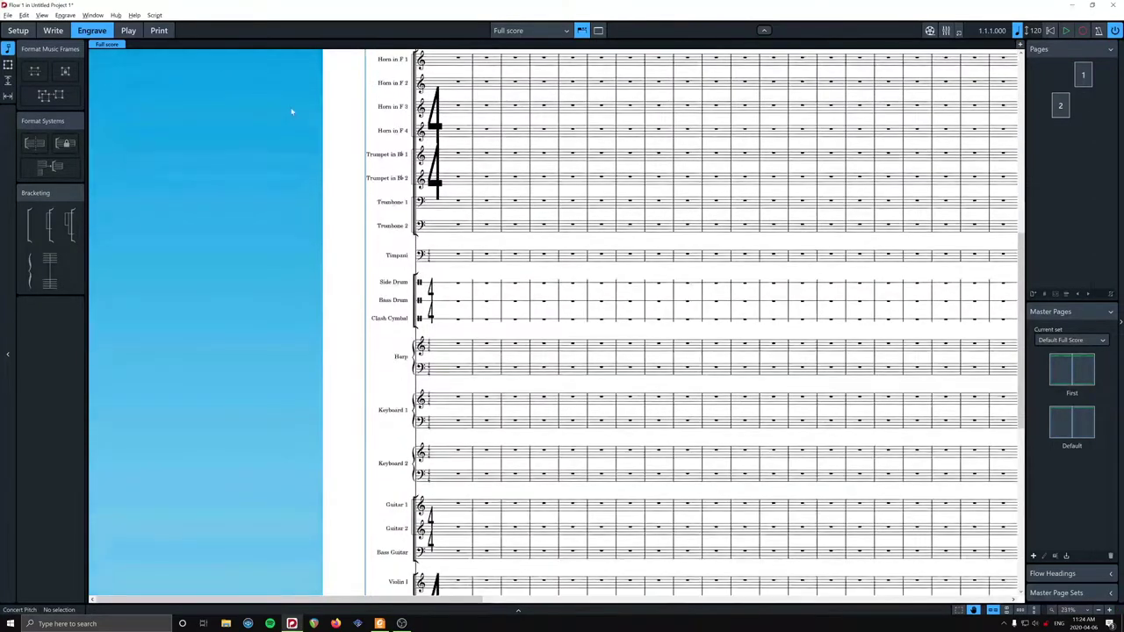
key("ctrl+2")
scroll(540, 211, "up", 4)
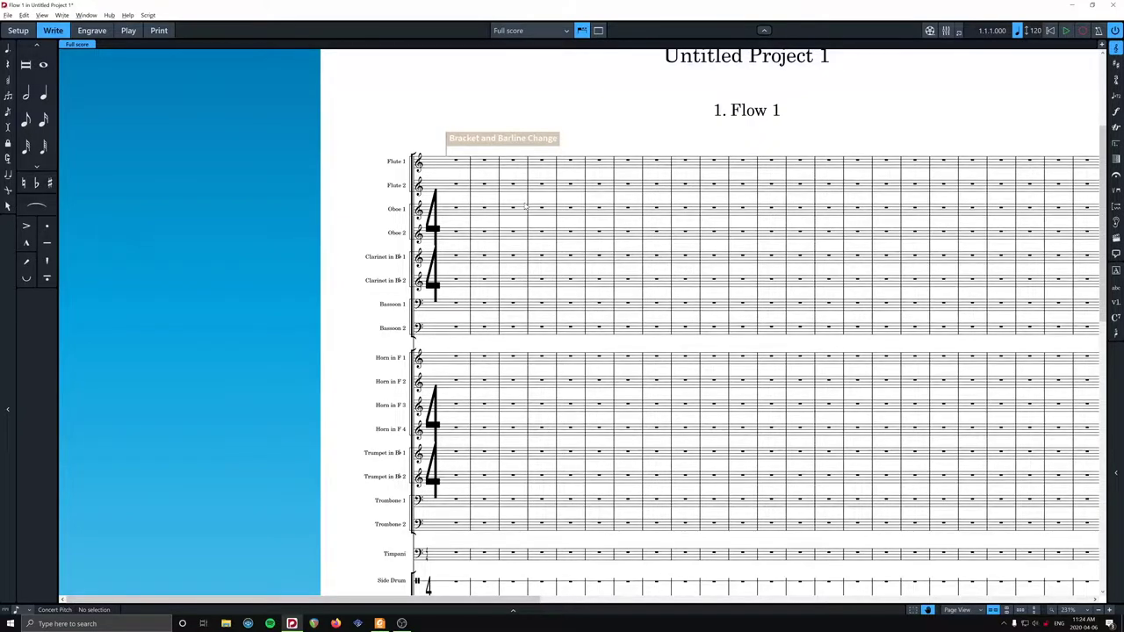
key("ctrl+shift+l")
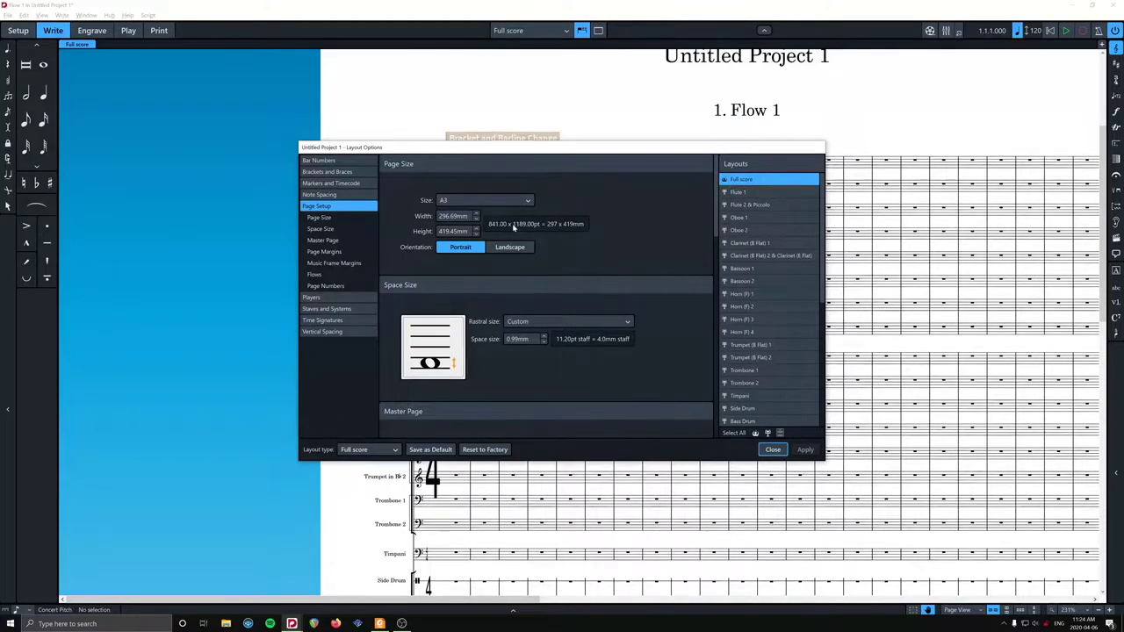
Show bar numbers on every bar in the full score and apply
scroll(534, 245, "down", 3)
scroll(534, 246, "down", 6)
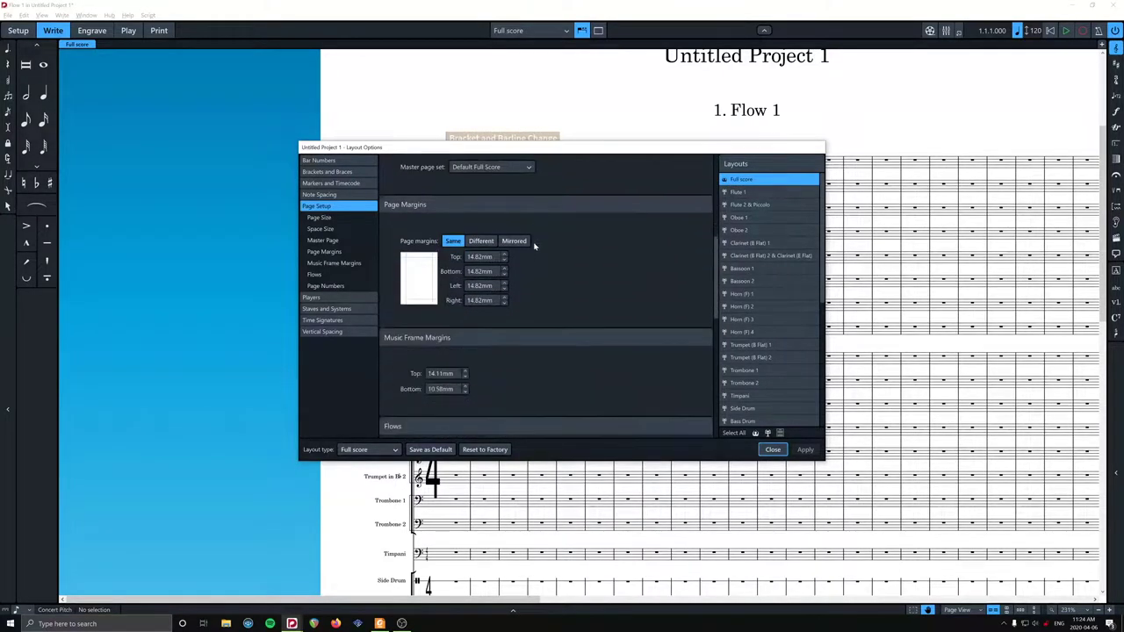
left_click(321, 160)
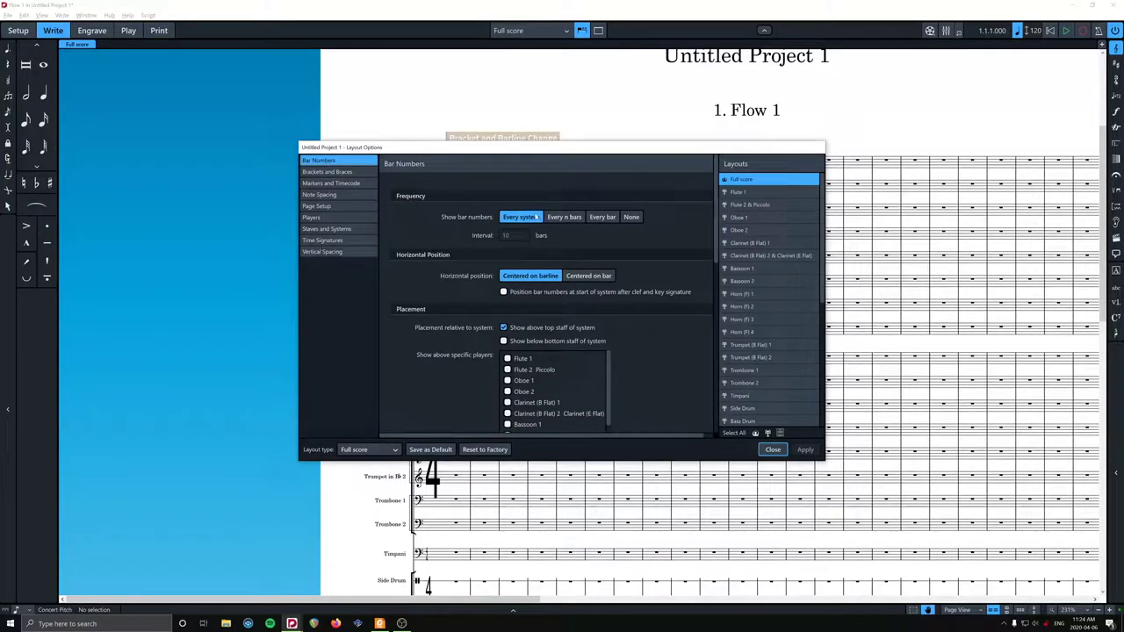
left_click(595, 221)
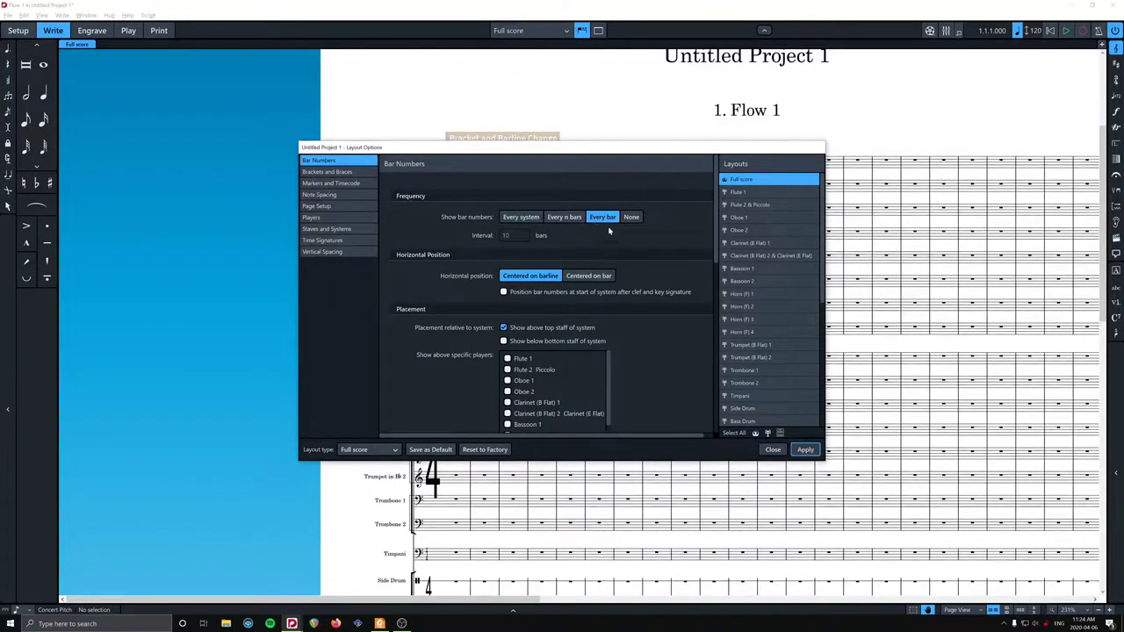
left_click(806, 449)
left_click_drag(753, 147, 634, 220)
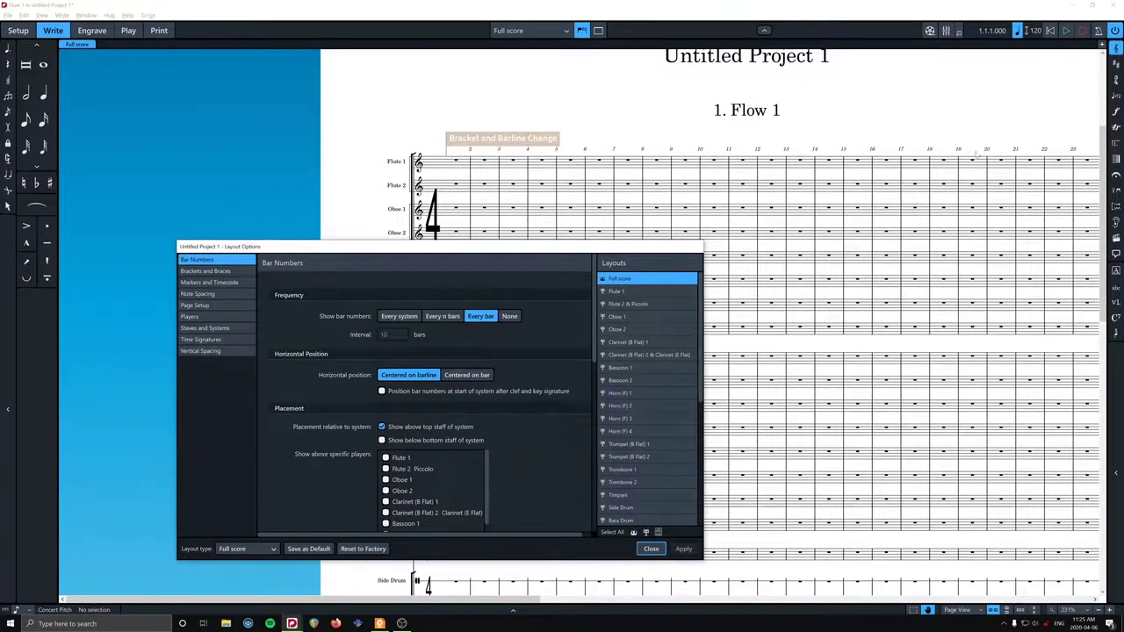
left_click_drag(489, 265, 567, 175)
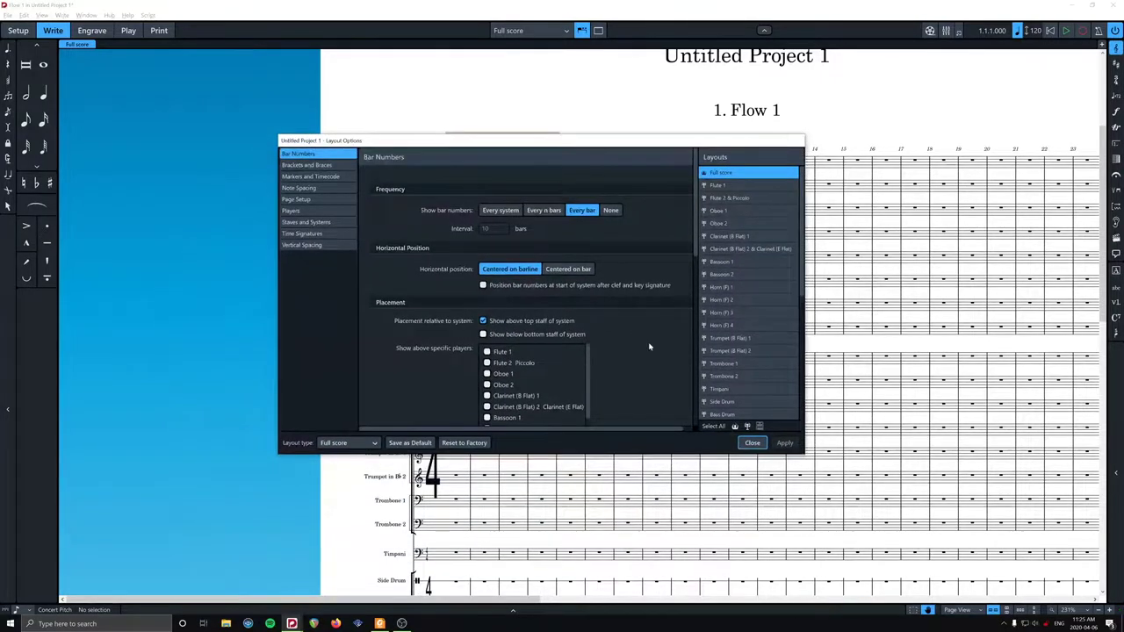
Place bar numbers below the bottom staff instead of above the top staff
scroll(618, 333, "down", 1)
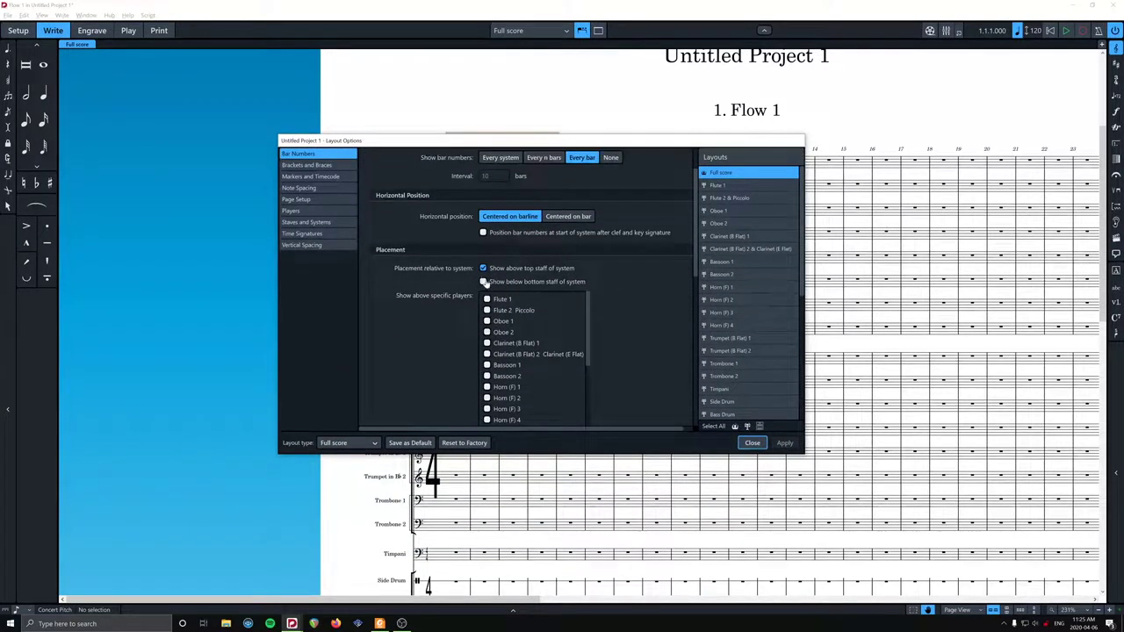
left_click(483, 282)
left_click(484, 268)
left_click(791, 443)
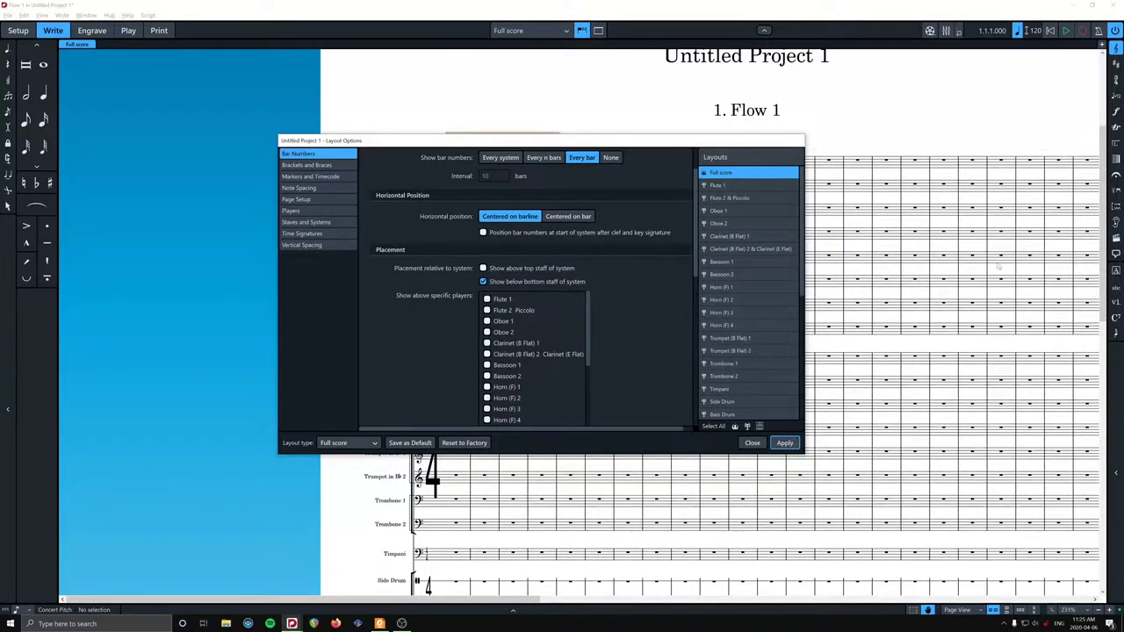
scroll(993, 247, "down", 10)
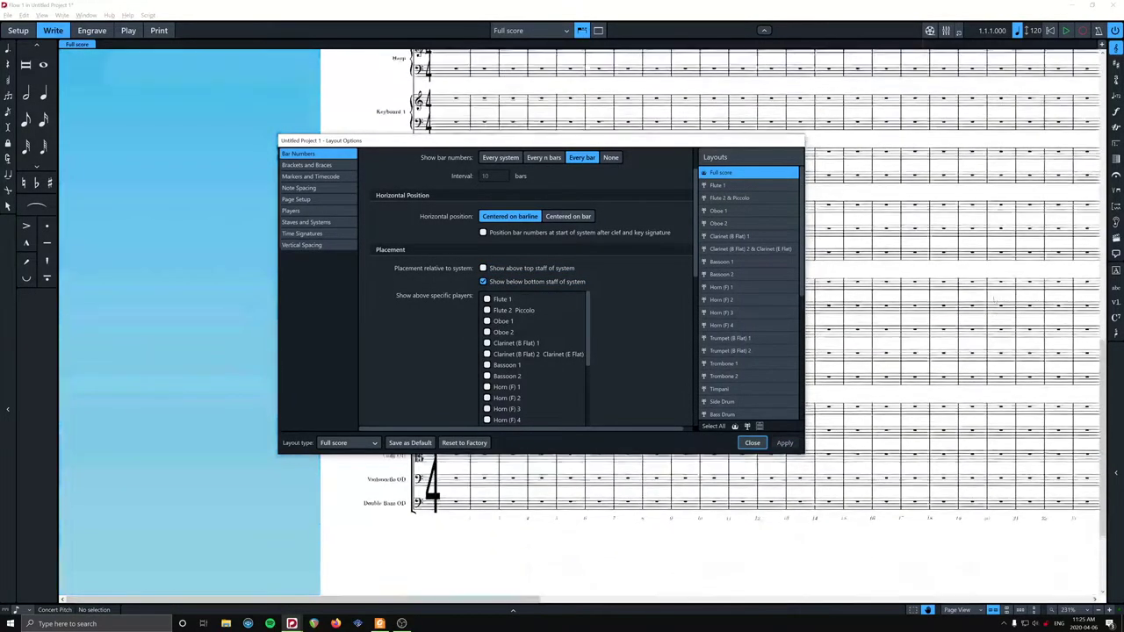
scroll(878, 351, "up", 2)
Centre bar numbers on each bar and enclose them in rectangles
left_click(584, 216)
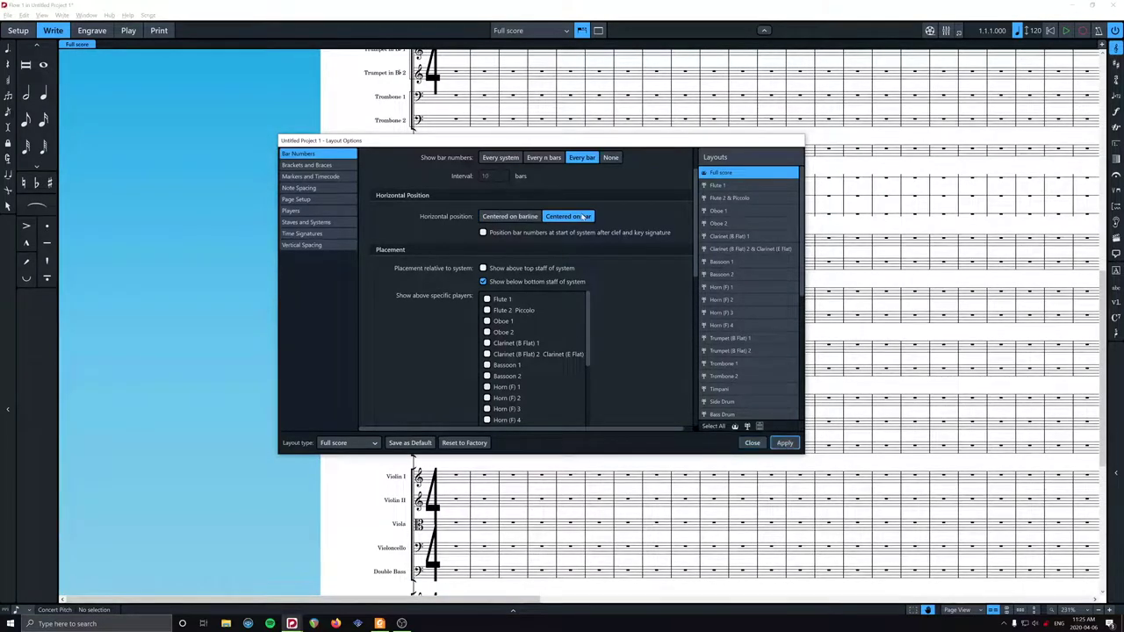
scroll(639, 253, "down", 5)
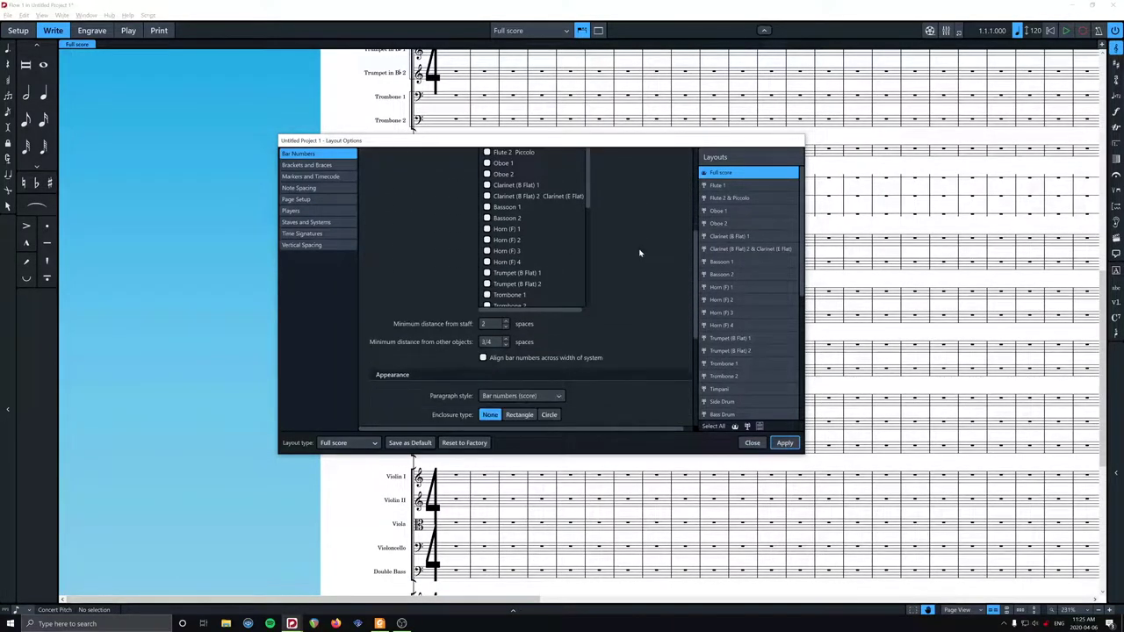
scroll(640, 253, "down", 2)
left_click(519, 327)
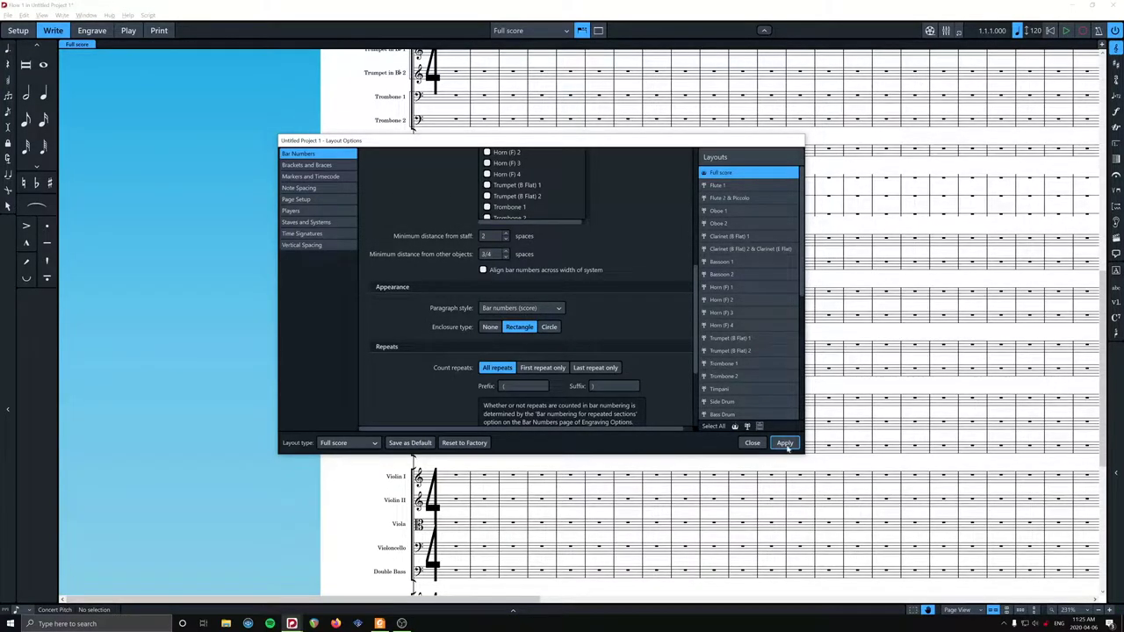
left_click_drag(720, 144, 511, 149)
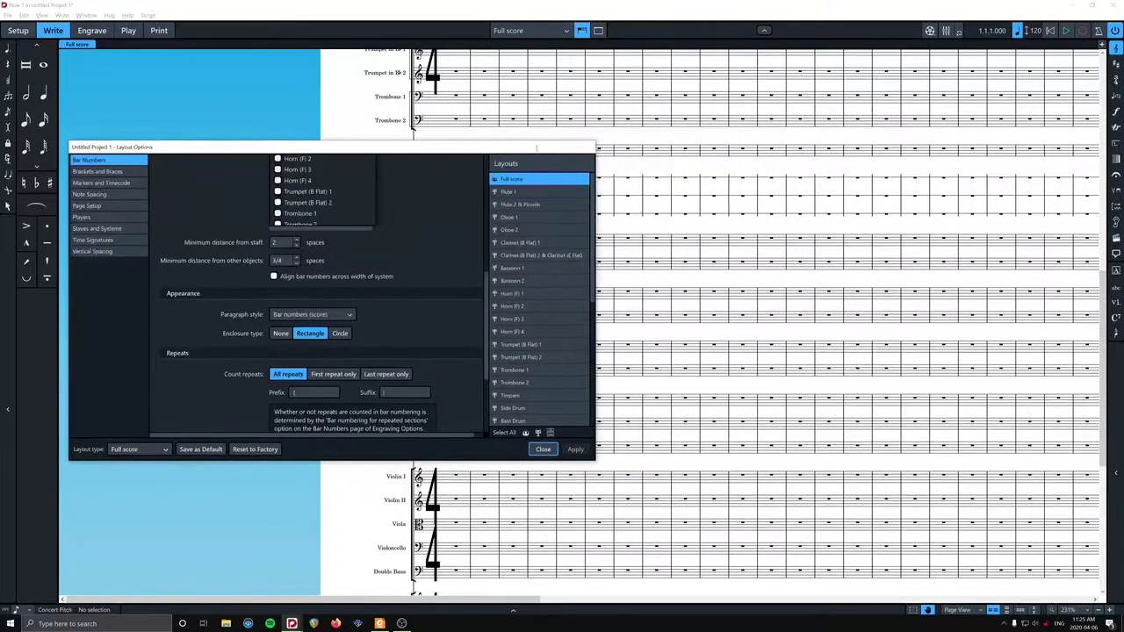
scroll(766, 218, "down", 2)
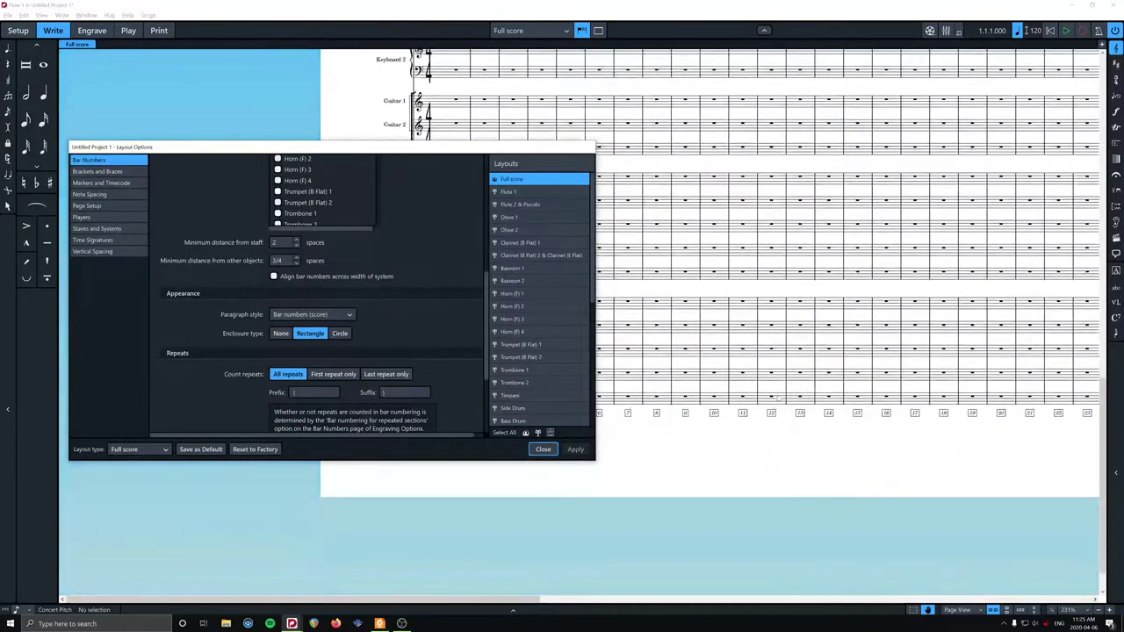
scroll(781, 401, "up", 8)
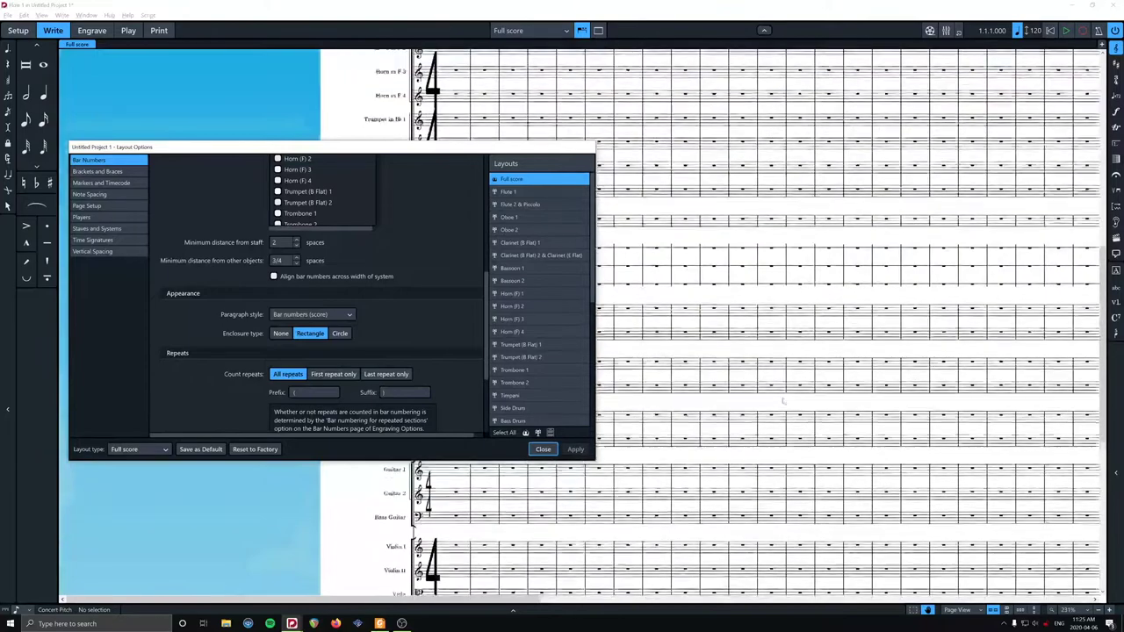
left_click_drag(435, 152, 915, 164)
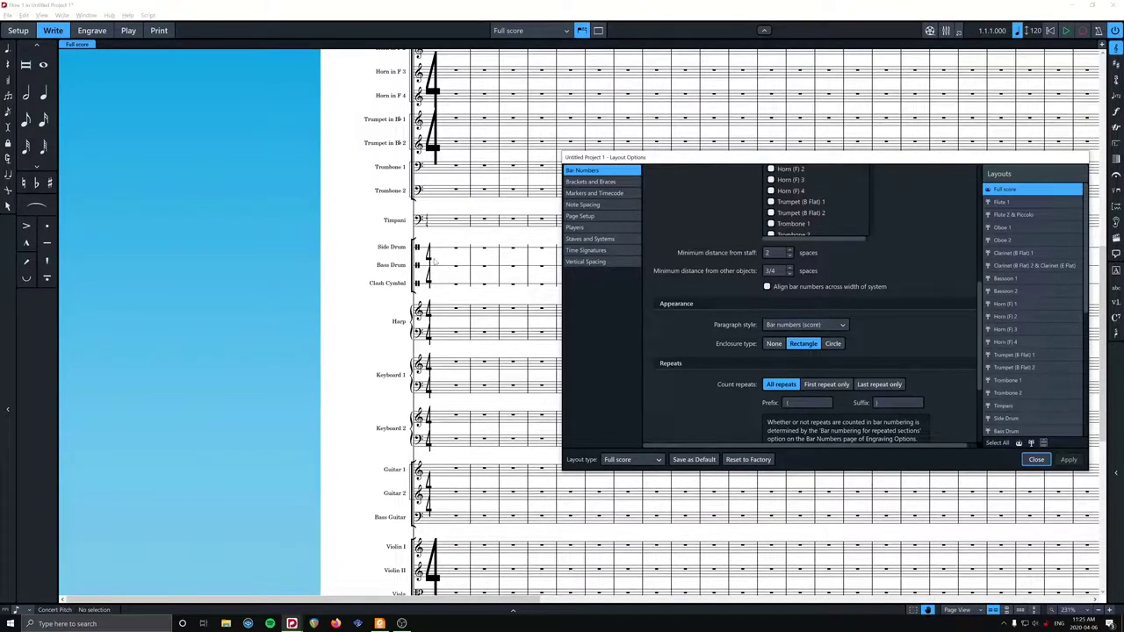
Compare with the boxed bar numbers in the Score ex1.pdf reference, then return to Dorico
key("alt+Tab")
key("alt+Tab")
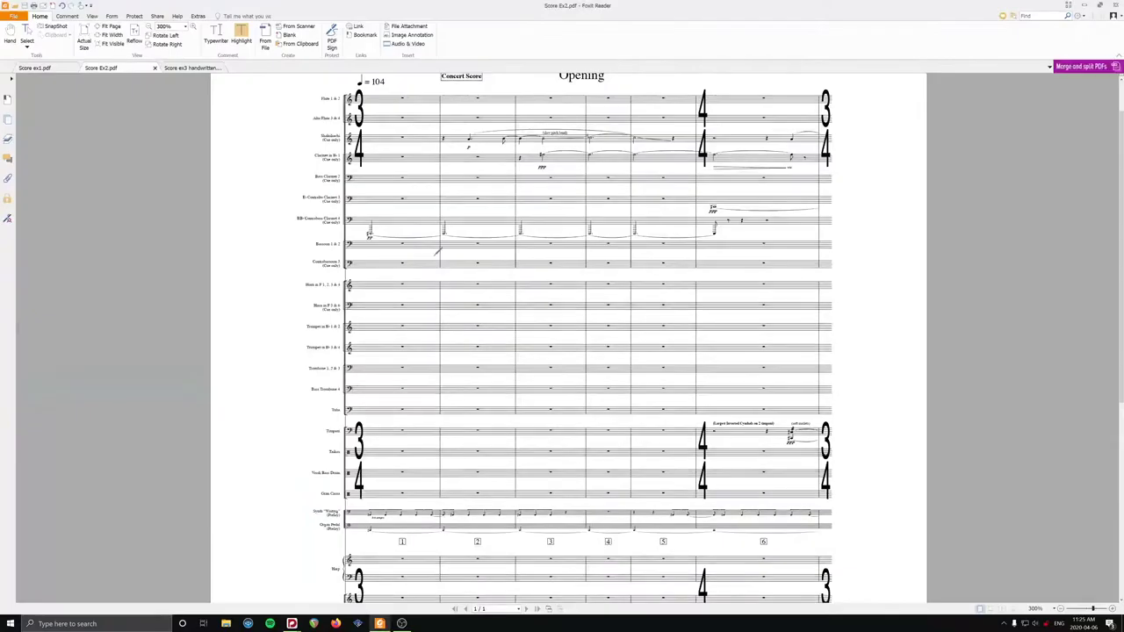
scroll(437, 249, "down", 2)
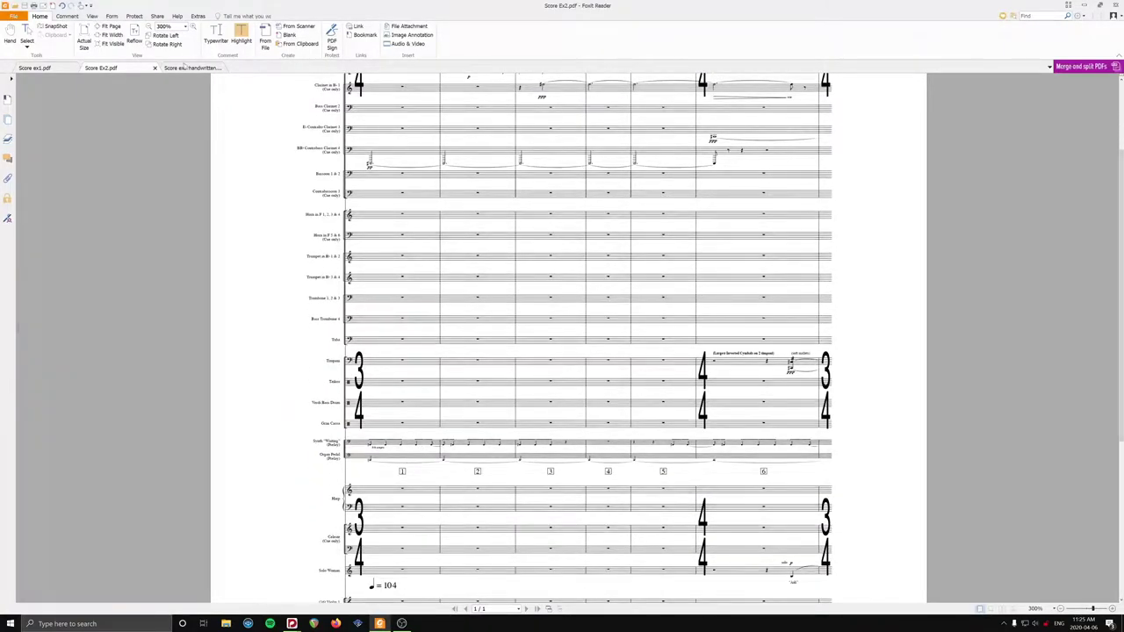
left_click(39, 69)
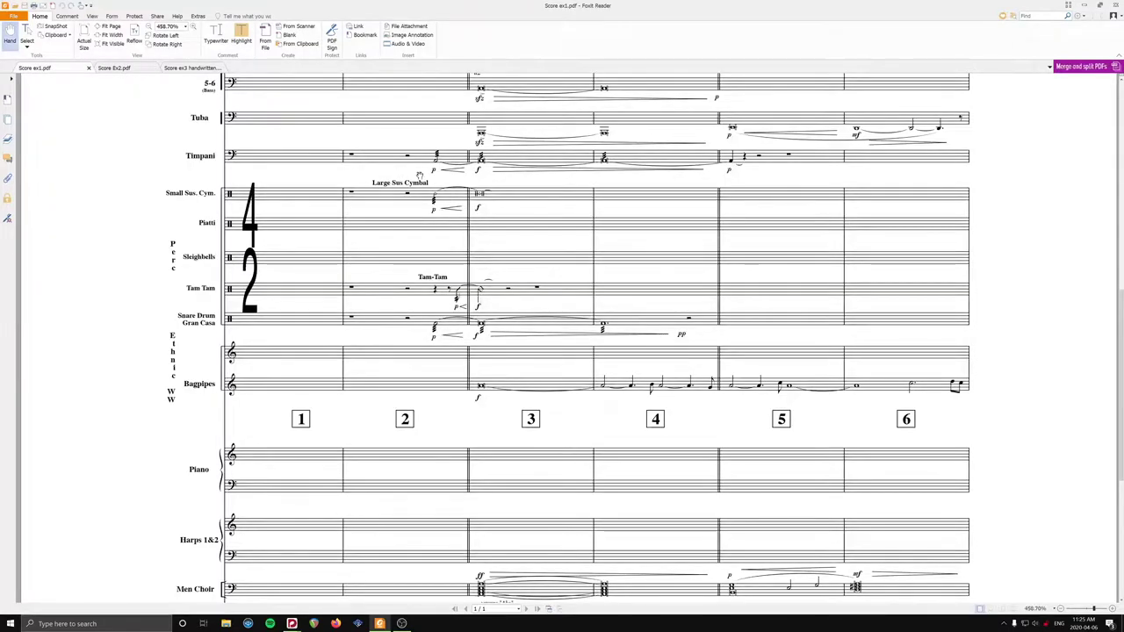
scroll(568, 338, "down", 2)
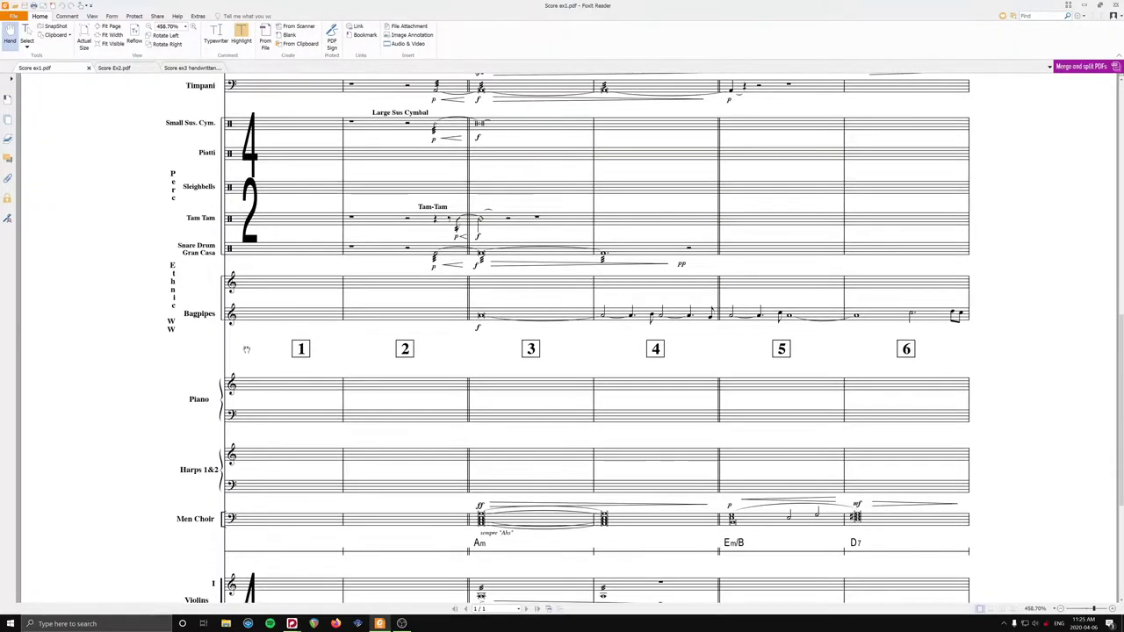
key("alt+Tab")
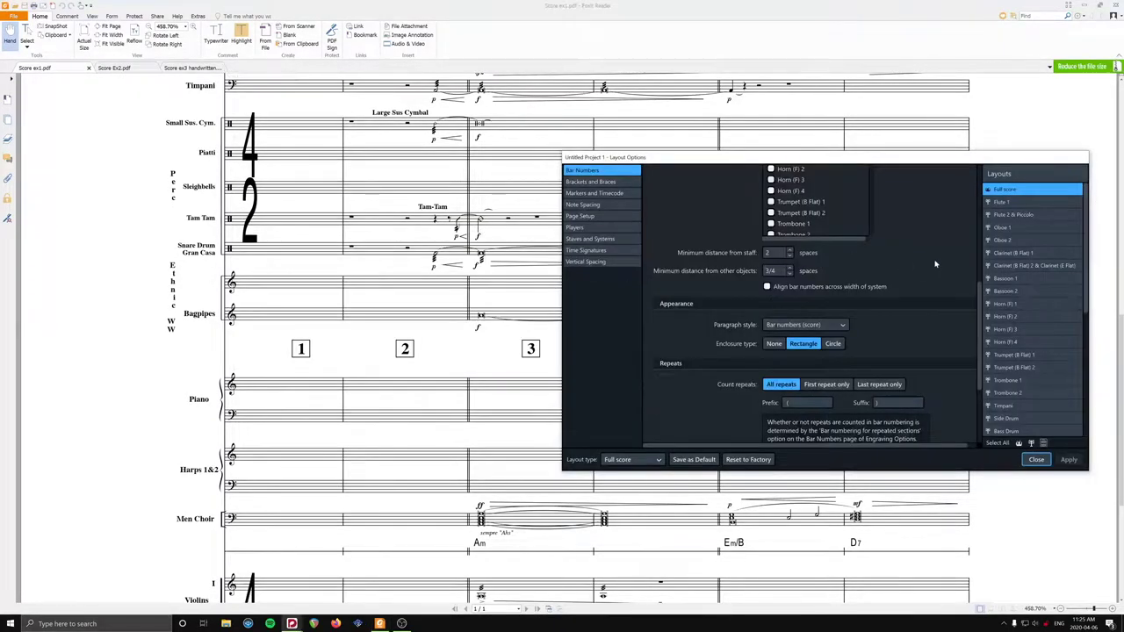
Also show bar numbers above the Keyboard 1 staff and apply
scroll(935, 264, "up", 5)
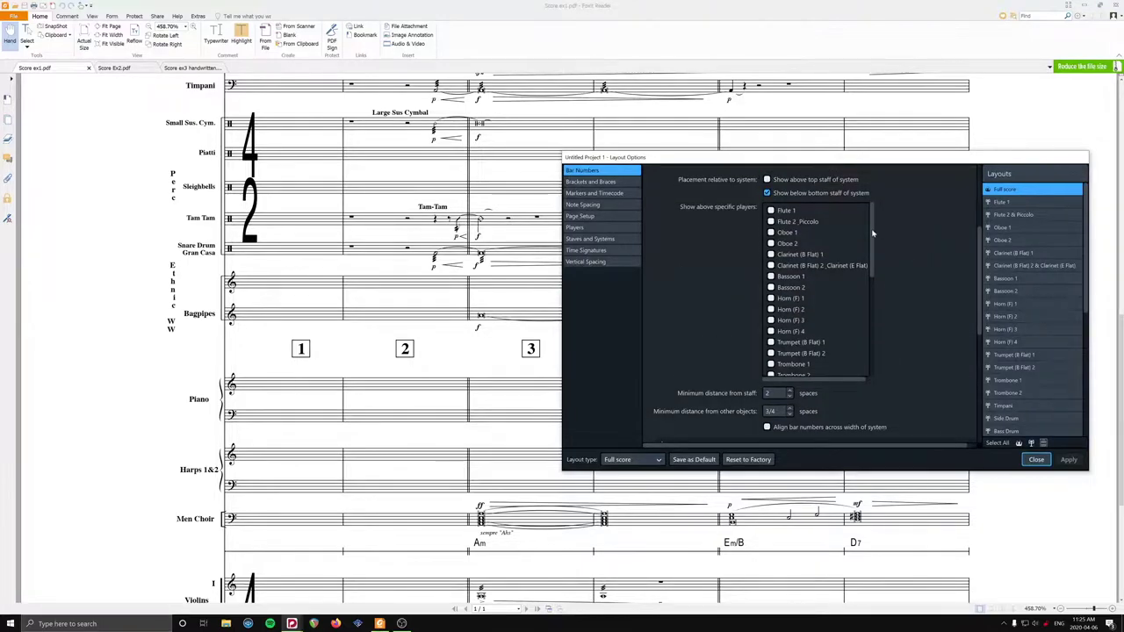
left_click_drag(873, 233, 866, 296)
left_click(772, 291)
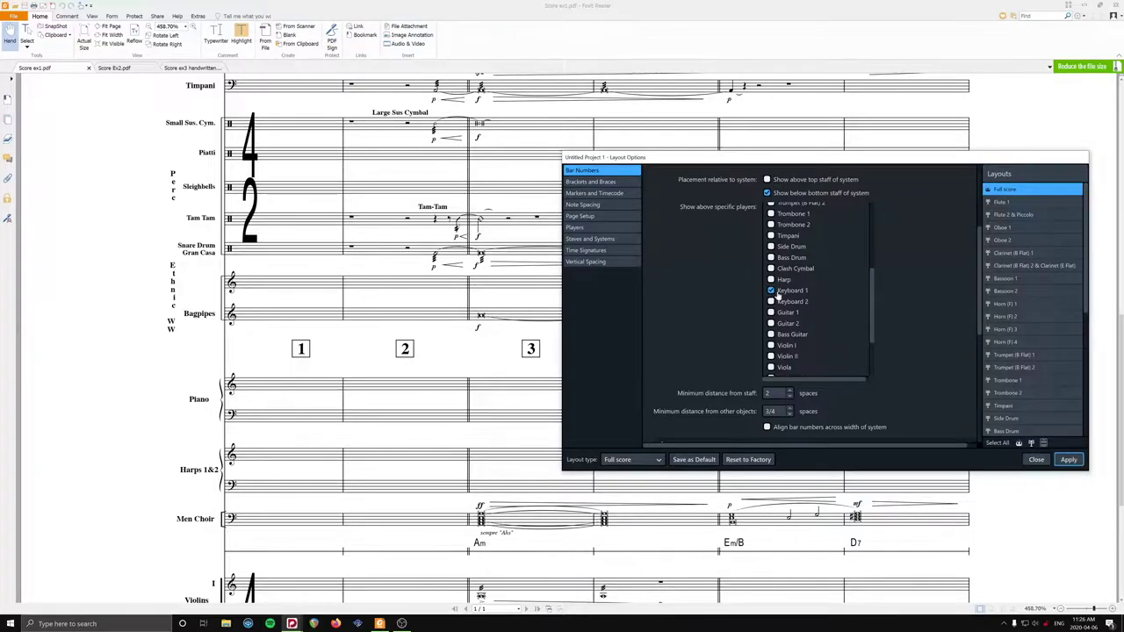
scroll(920, 299, "up", 2)
scroll(919, 303, "down", 3)
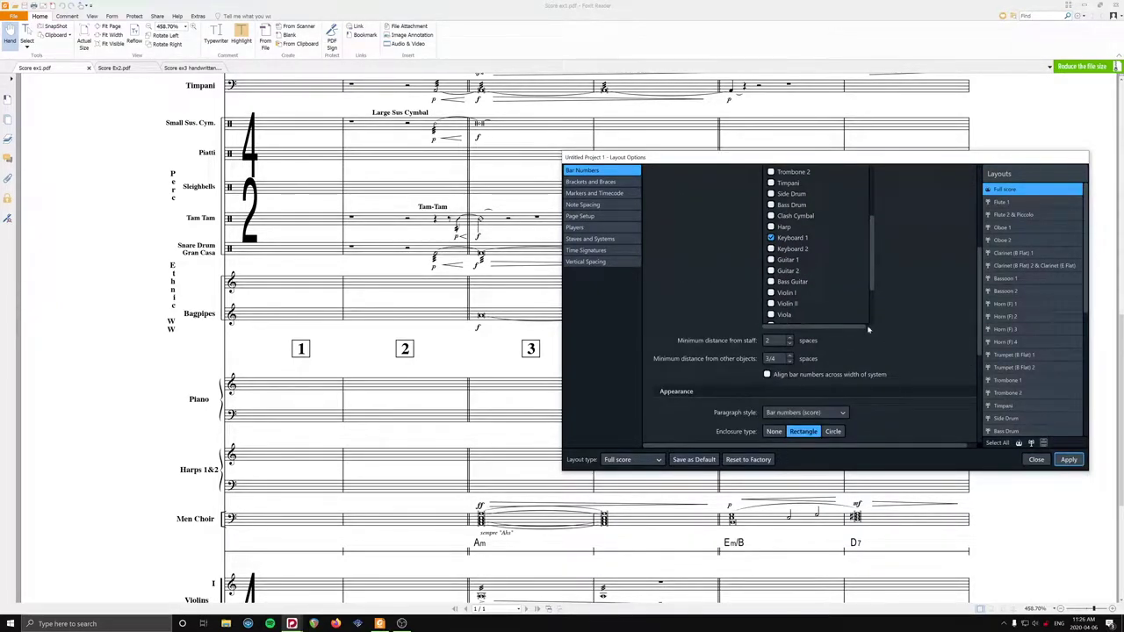
key("alt+Tab")
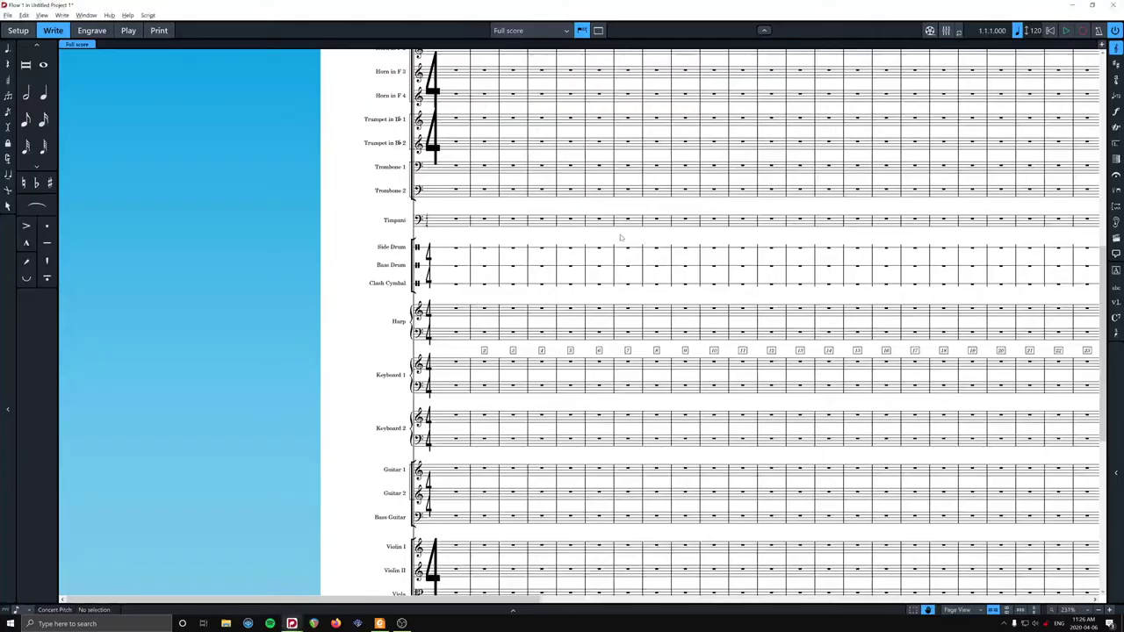
Scroll through the full score to check boxed bar numbers 2–24 above Keyboard 1
scroll(620, 237, "down", 6)
scroll(620, 236, "up", 2)
scroll(642, 224, "up", 2)
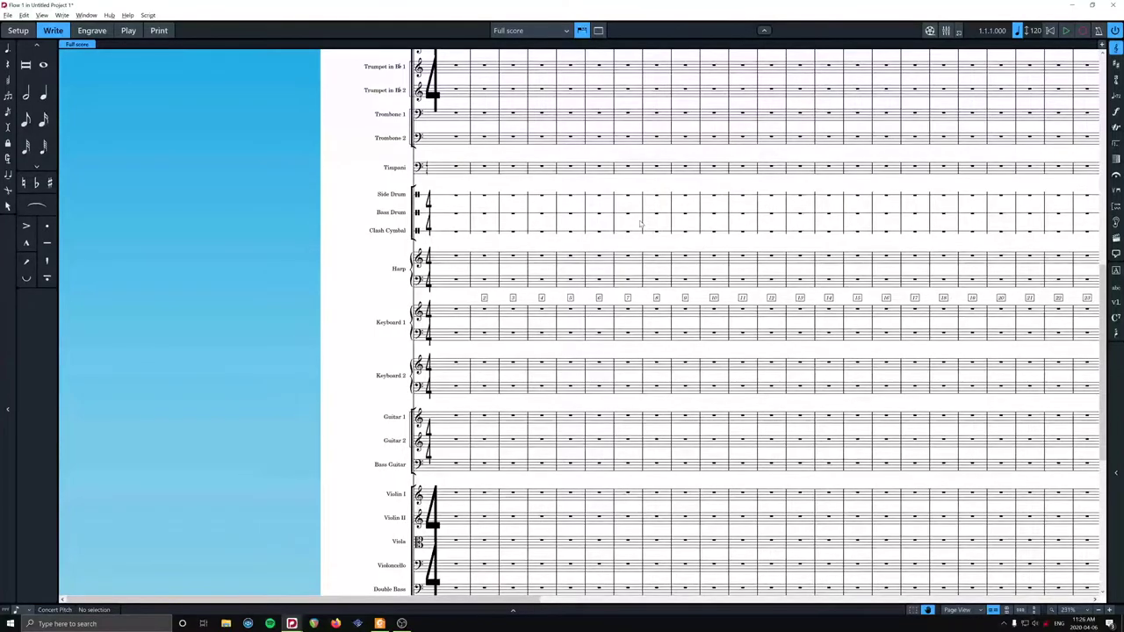
scroll(642, 224, "right", 2)
scroll(446, 202, "up", 6)
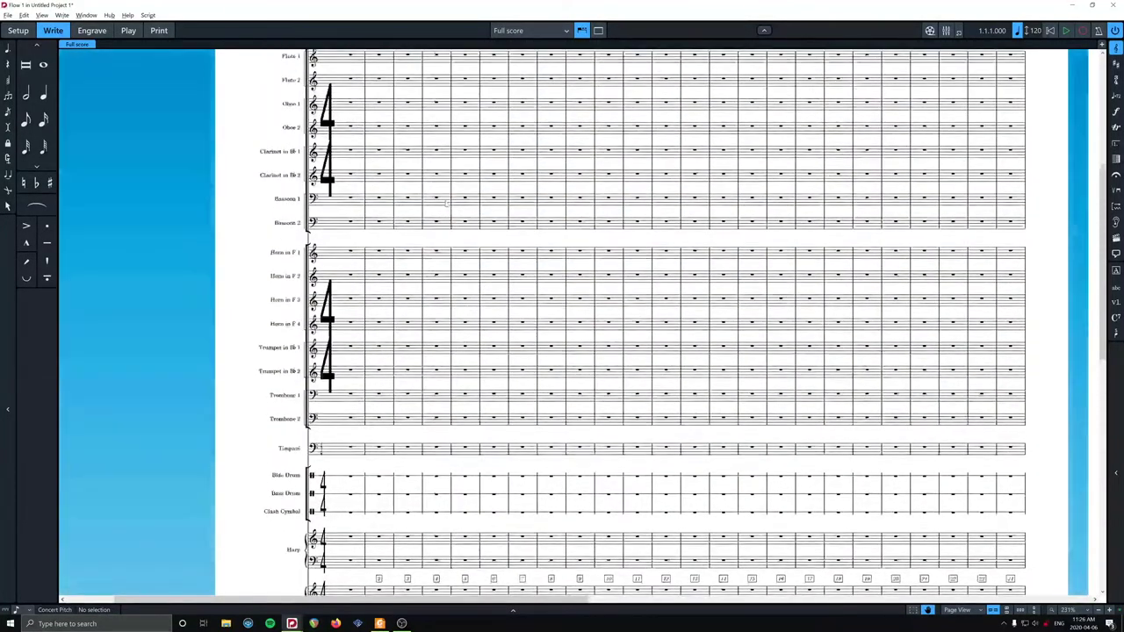
scroll(446, 202, "up", 4)
scroll(435, 167, "down", 10)
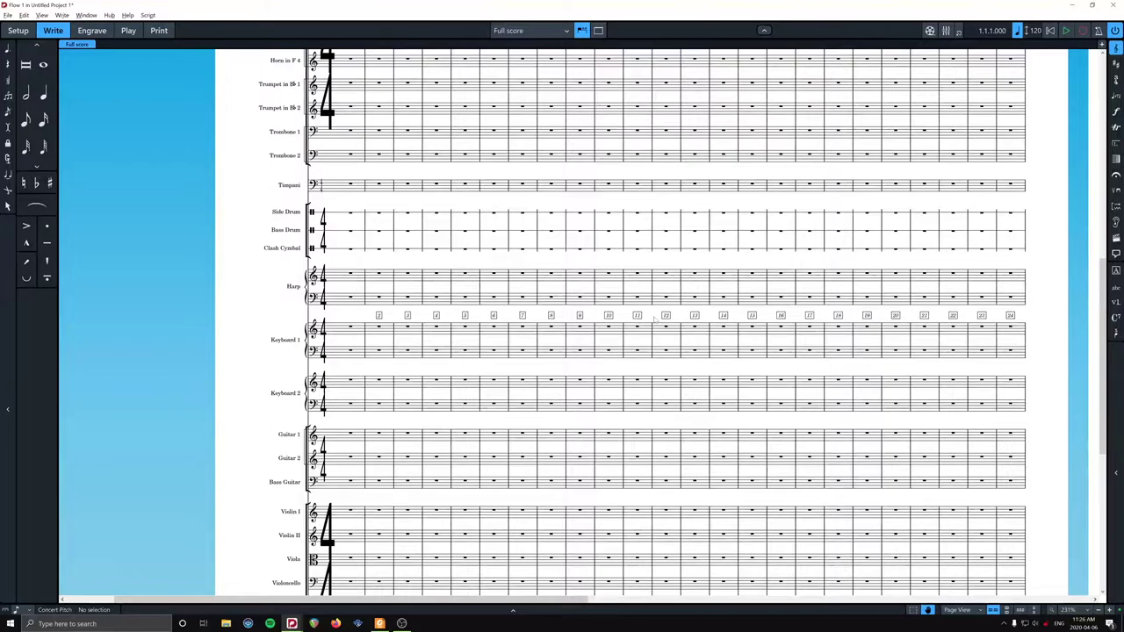
scroll(597, 317, "up", 1)
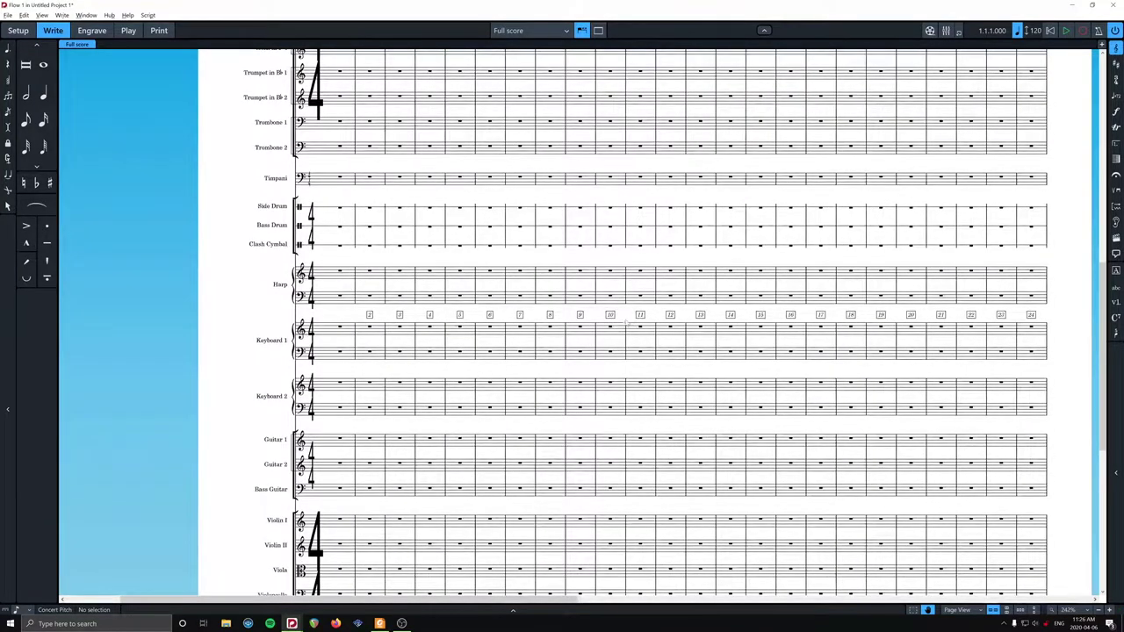
scroll(446, 332, "down", 3)
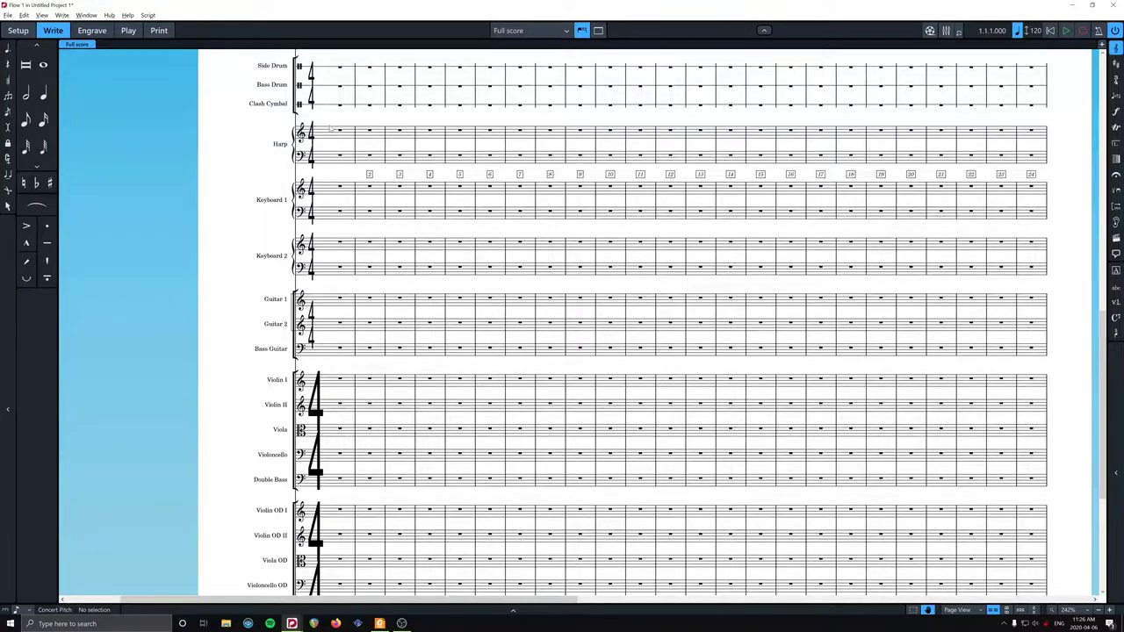
Review the Bar Numbers layout settings again and close them without changes
key("ctrl+shift+l")
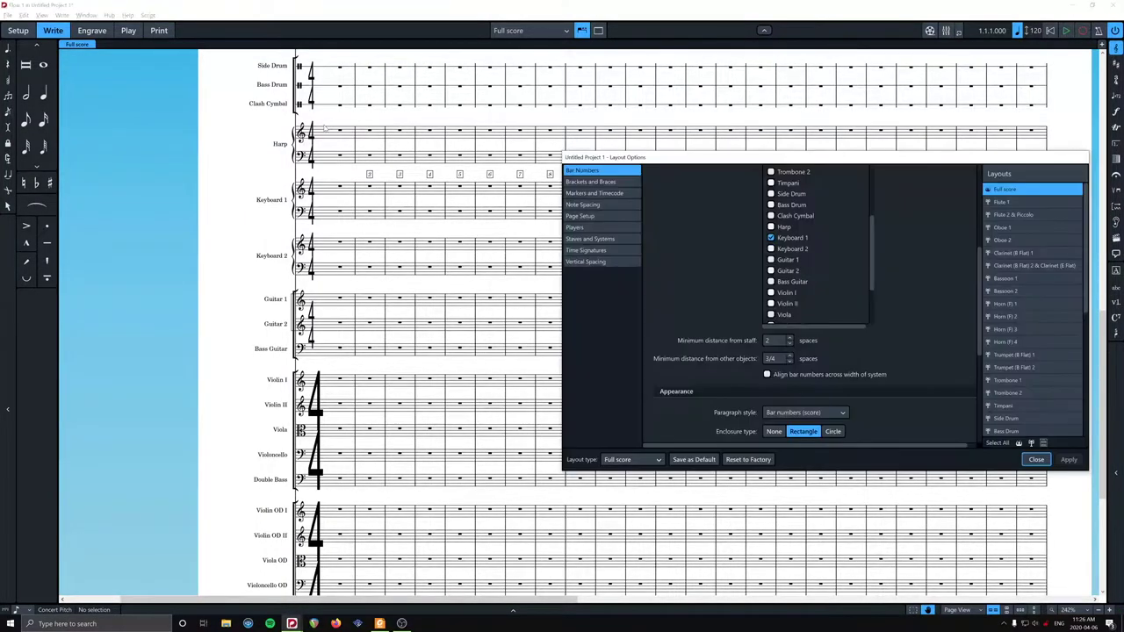
left_click_drag(710, 158, 526, 166)
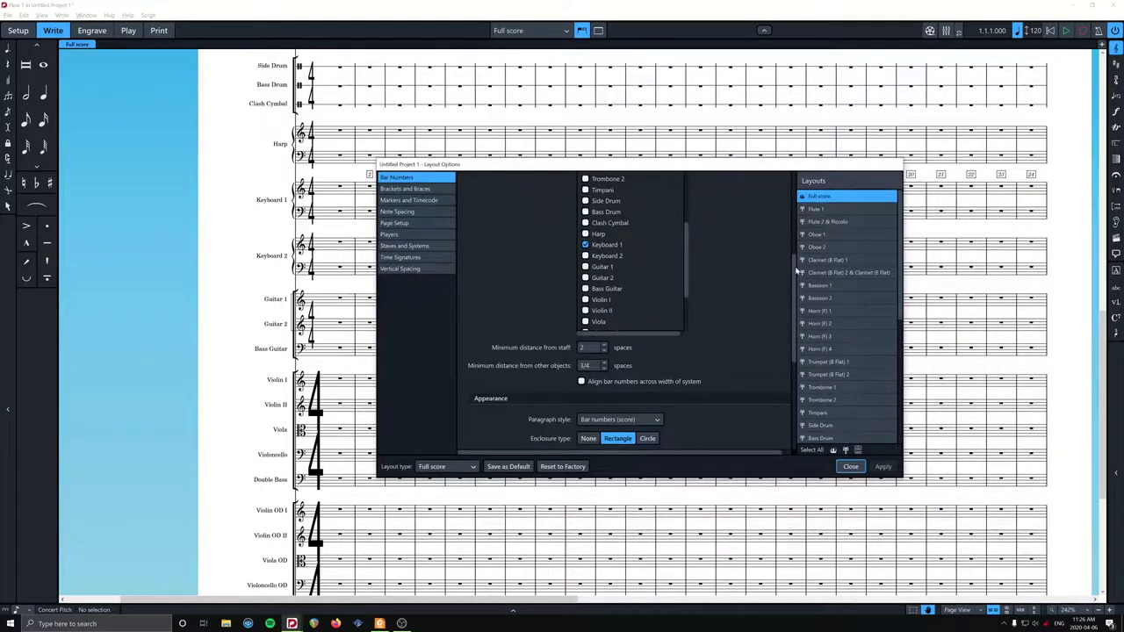
scroll(797, 273, "down", 10)
scroll(803, 295, "up", 9)
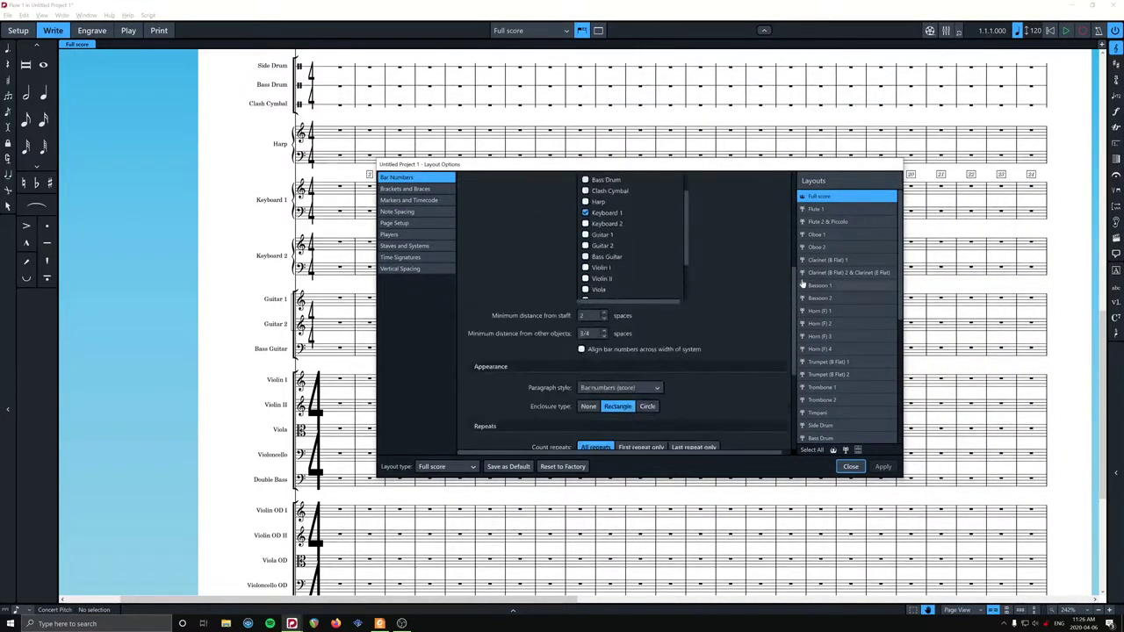
left_click(851, 466)
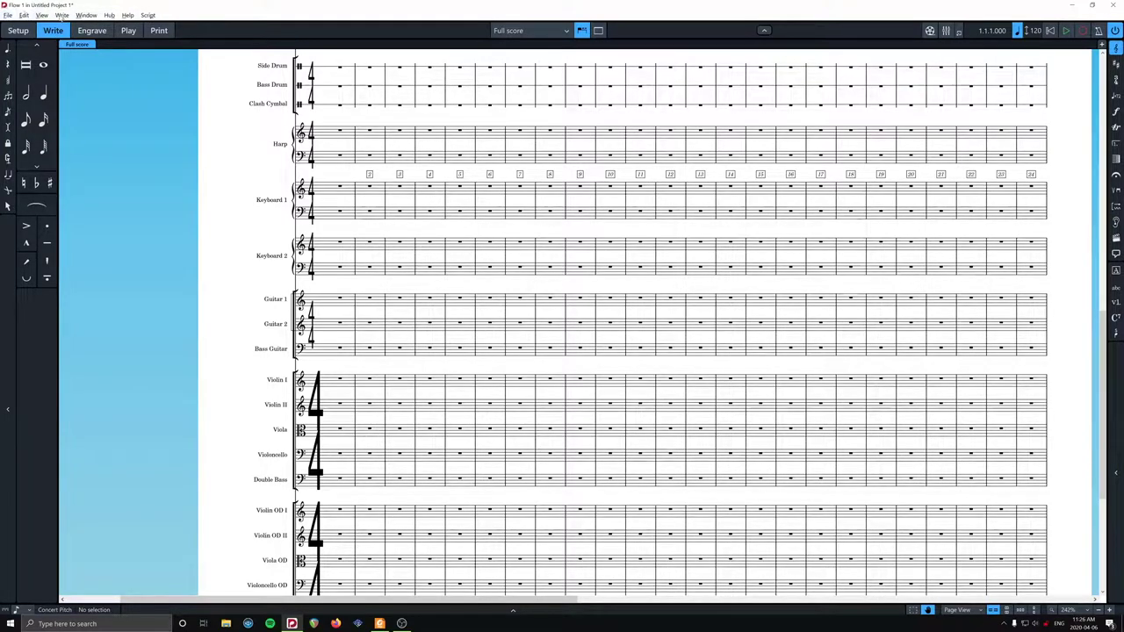
left_click(63, 16)
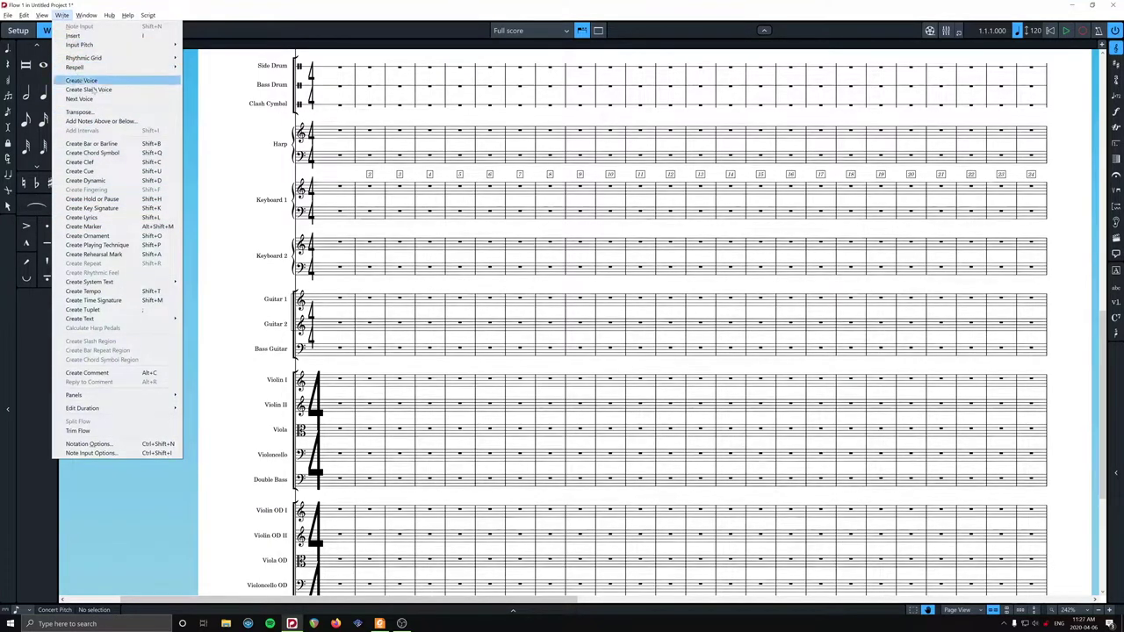
Switch the full score from Write mode to Engrave mode
left_click(63, 16)
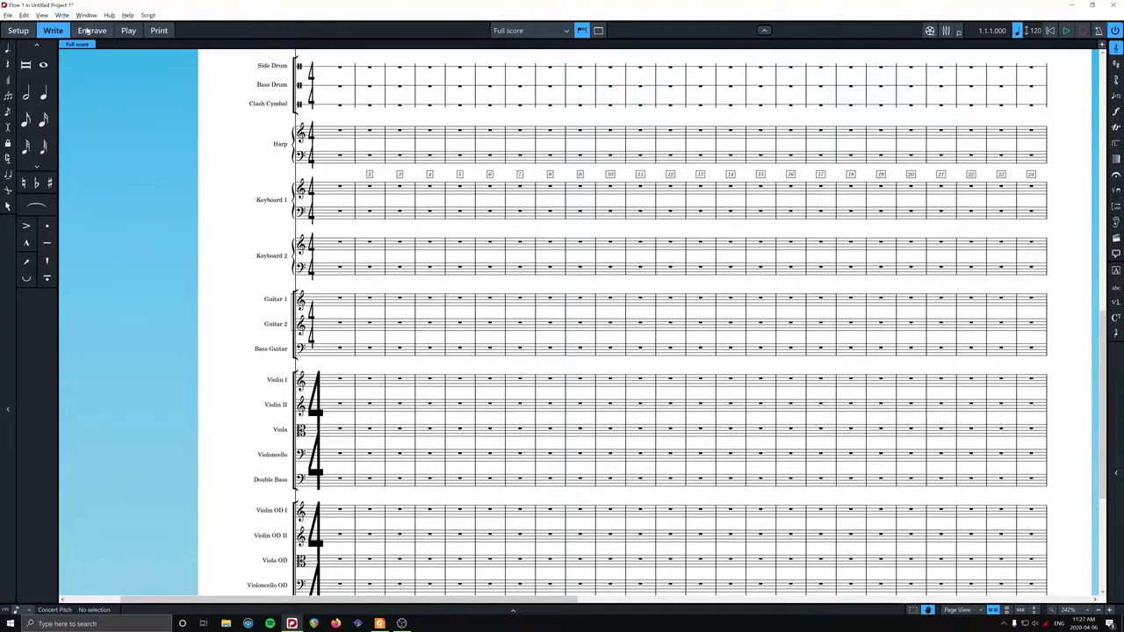
left_click(90, 30)
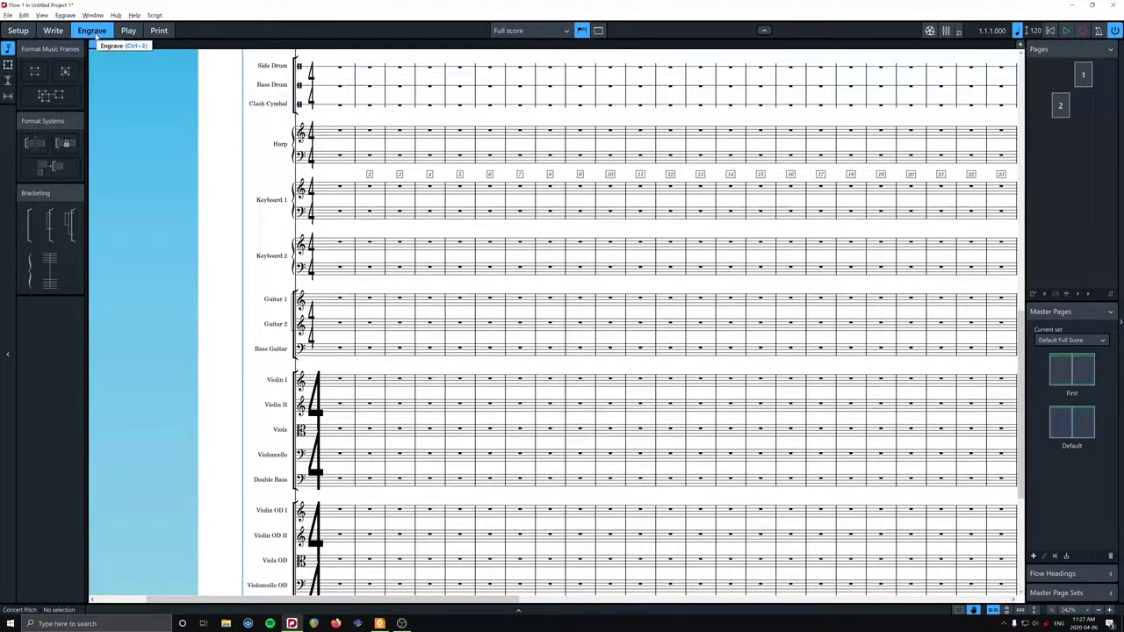
left_click(65, 16)
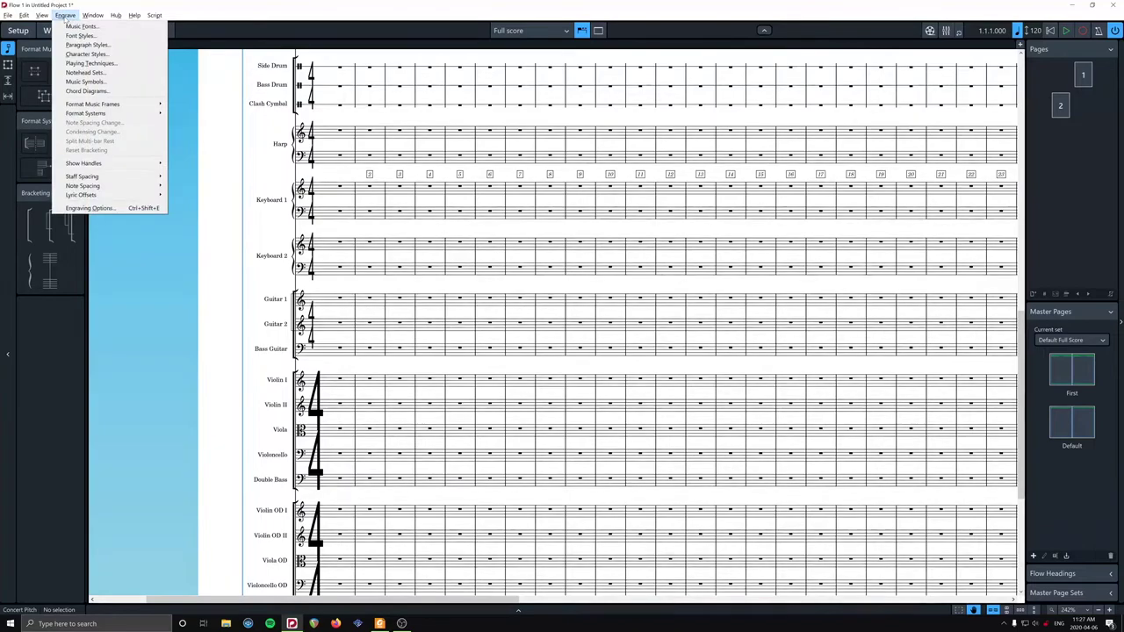
Change the 'Bar numbers (score)' paragraph style from Italic to Regular
left_click(77, 45)
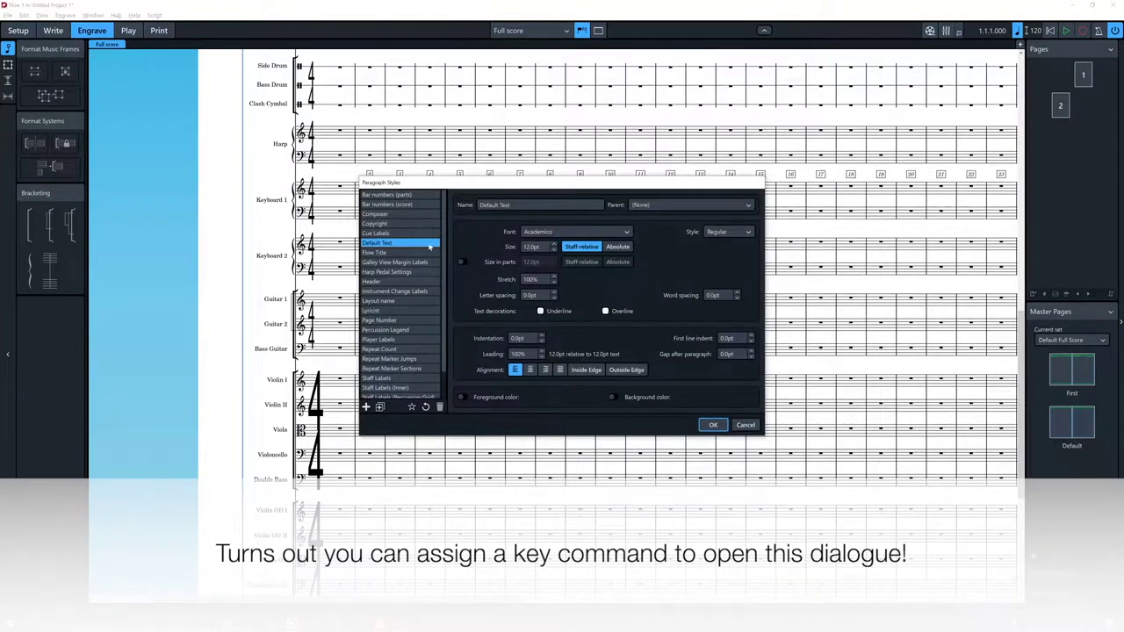
left_click(386, 205)
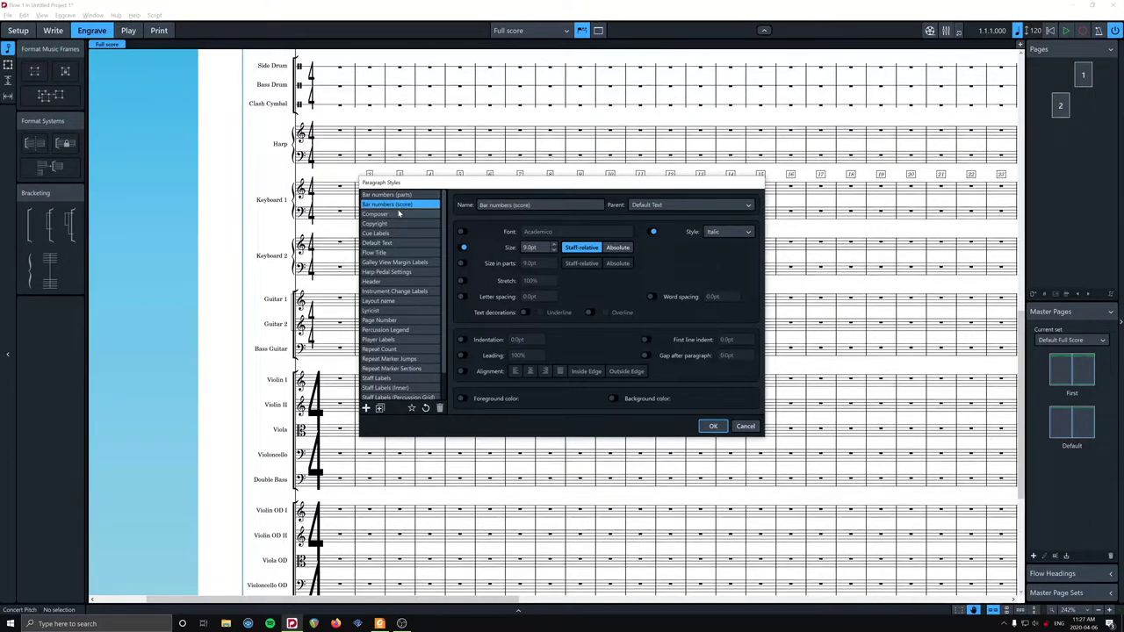
left_click_drag(751, 189, 667, 220)
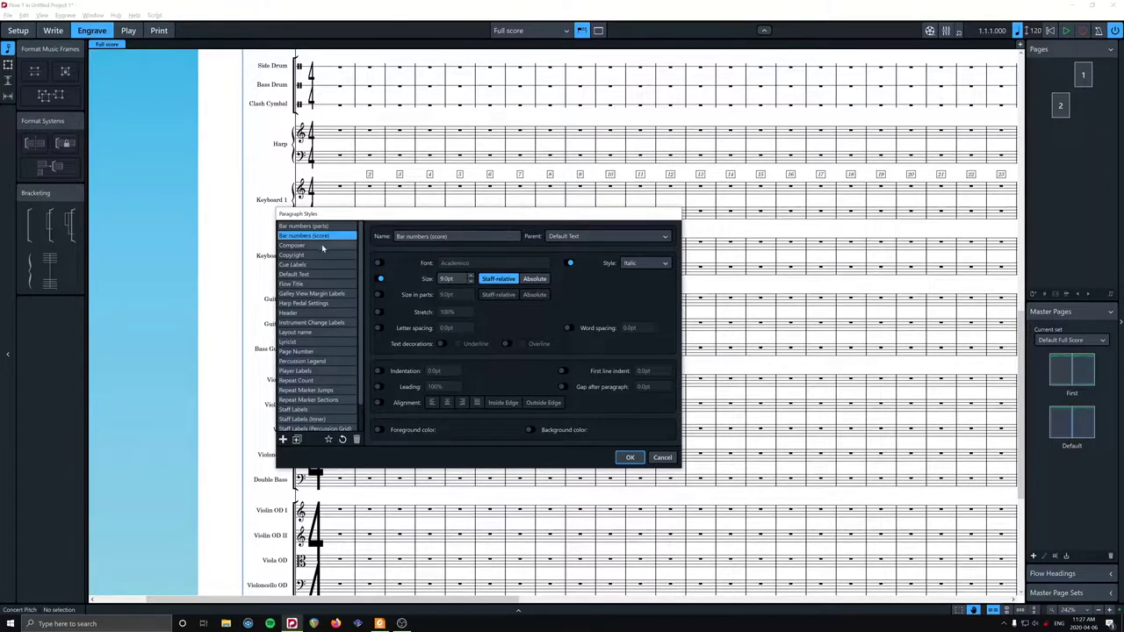
left_click(631, 264)
left_click(640, 278)
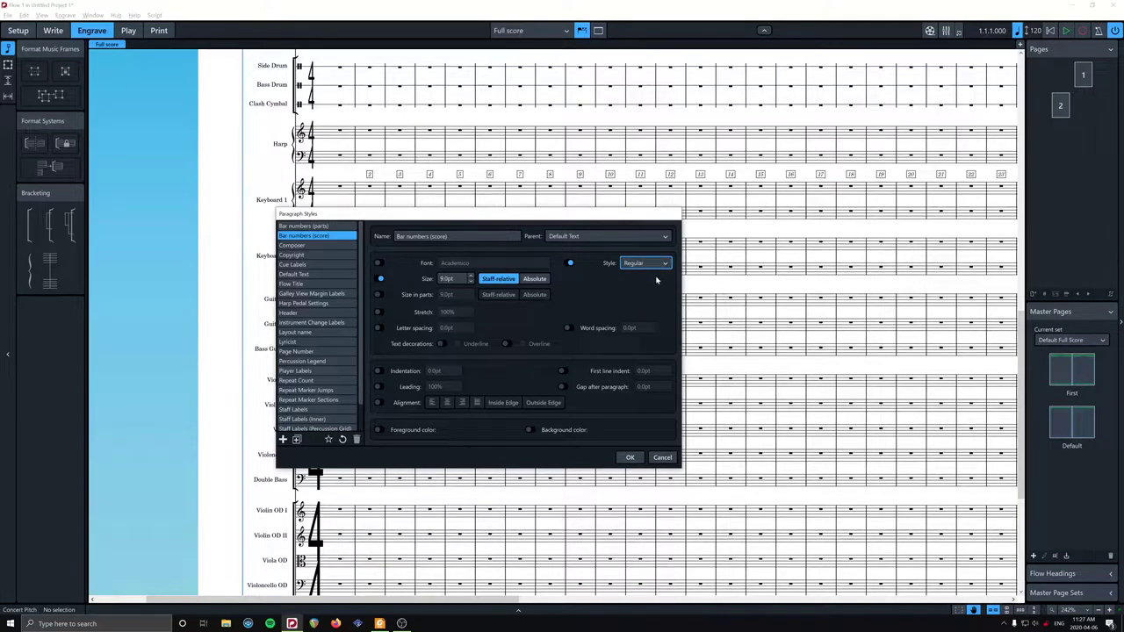
left_click(630, 458)
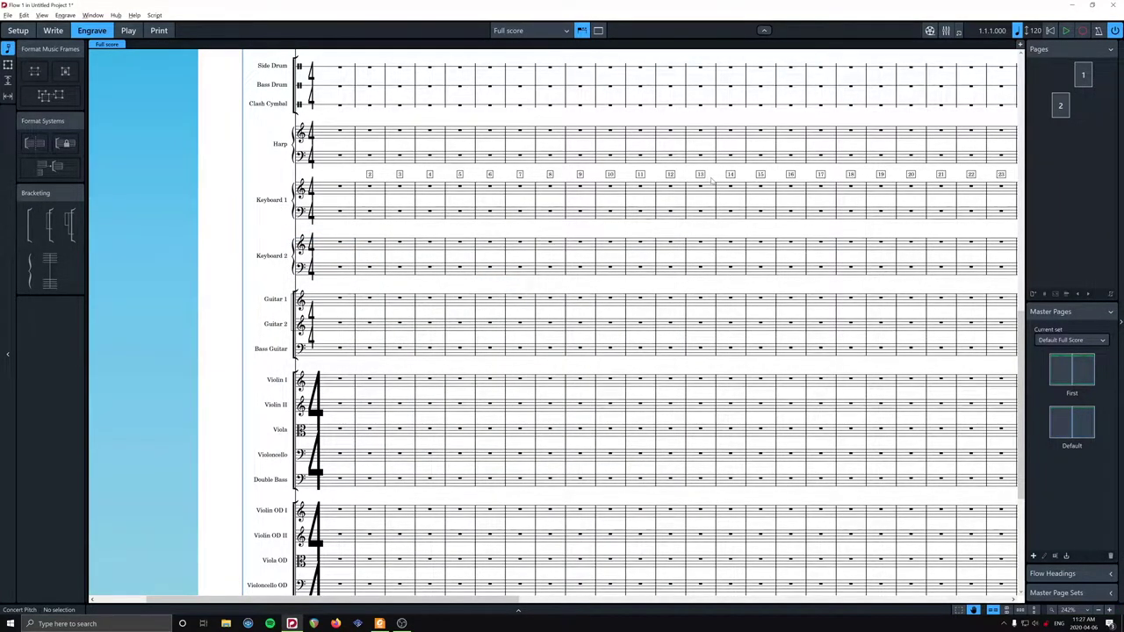
Return to the top of the score in Write mode and select the Flute 1 bar 1 rest
scroll(711, 179, "down", 5)
scroll(707, 183, "up", 7)
scroll(701, 186, "up", 5)
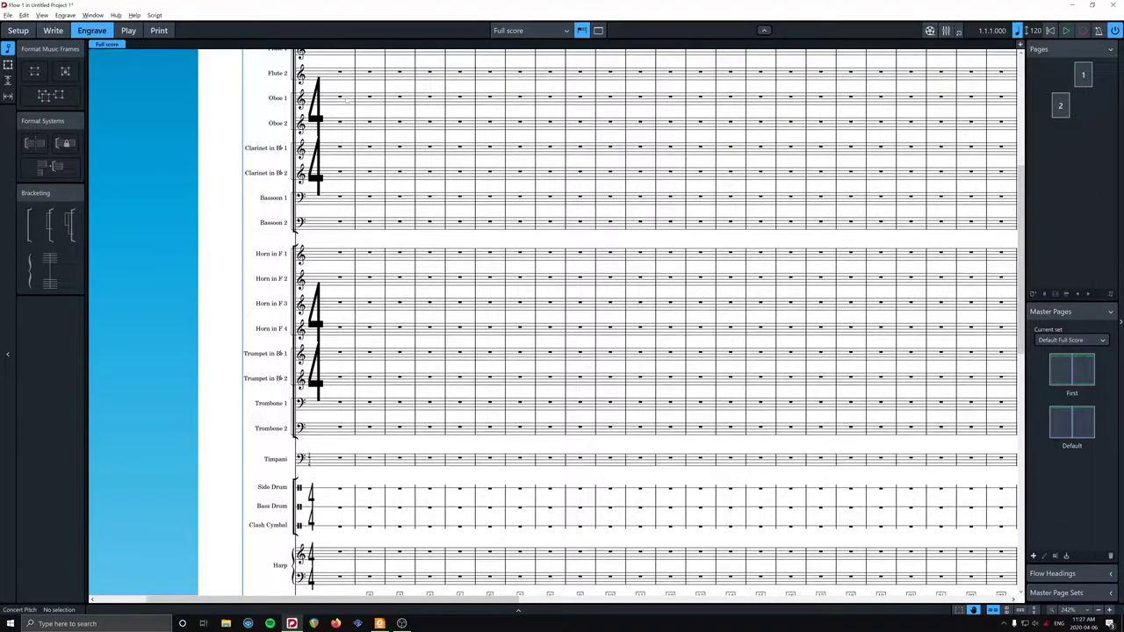
scroll(379, 106, "up", 2)
scroll(379, 107, "up", 1)
key("ctrl+2")
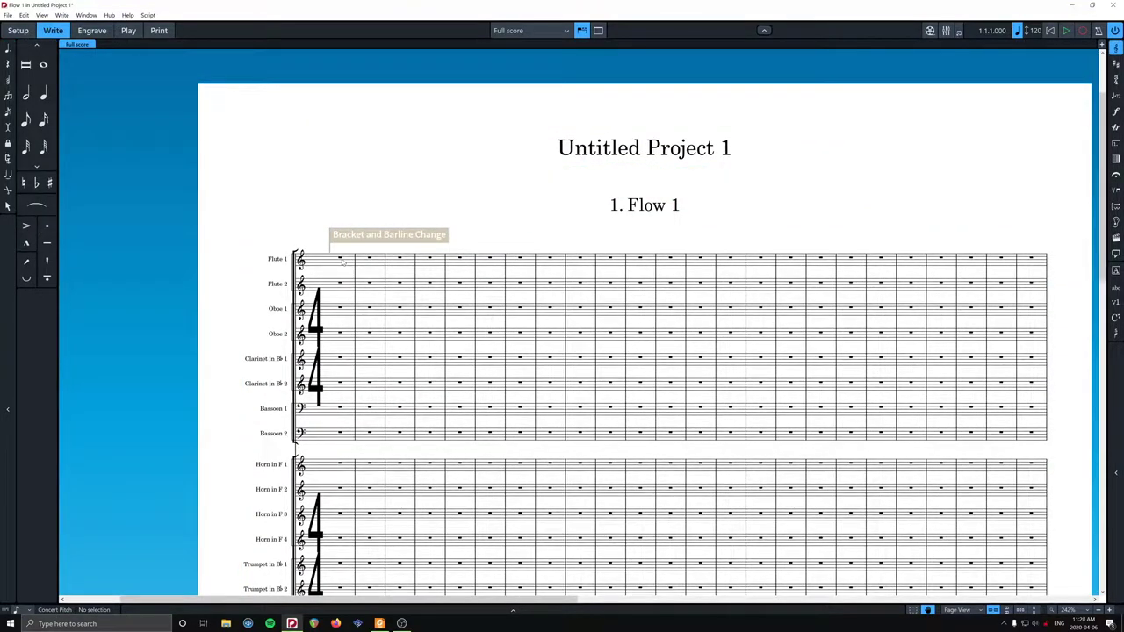
left_click(341, 260)
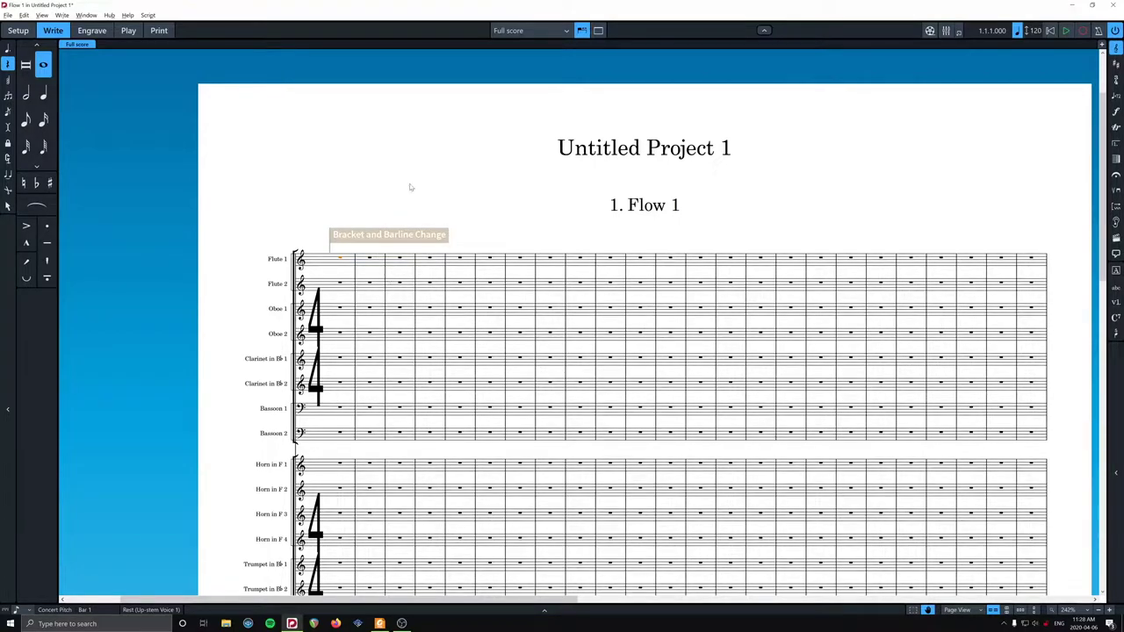
Preview the Flute 1 part layout and go back to the full score
left_click(524, 31)
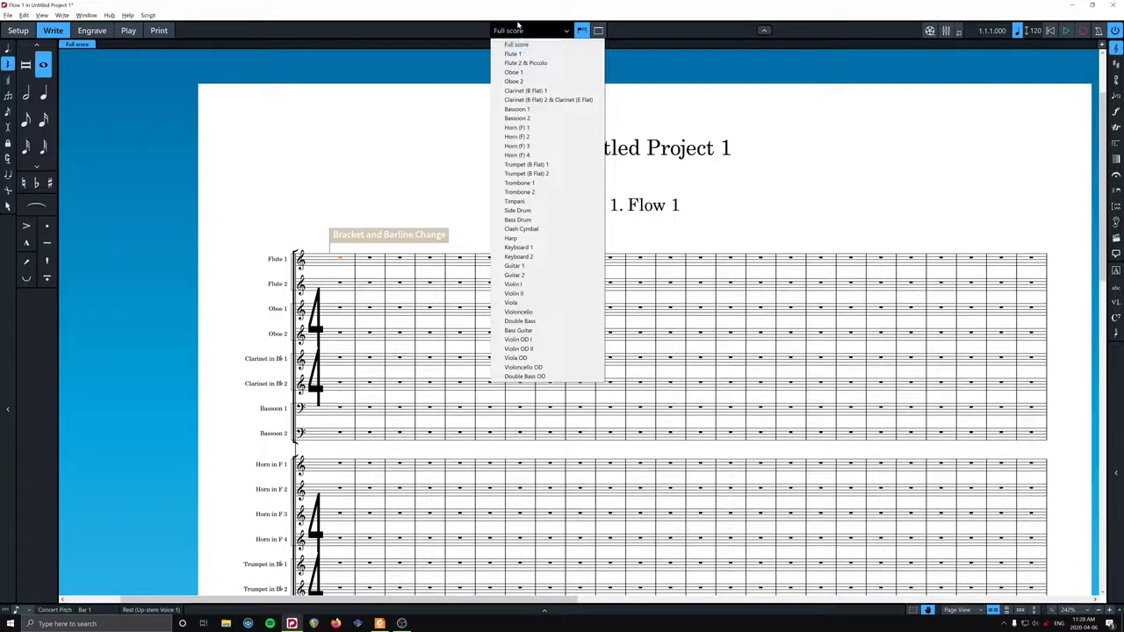
left_click(514, 54)
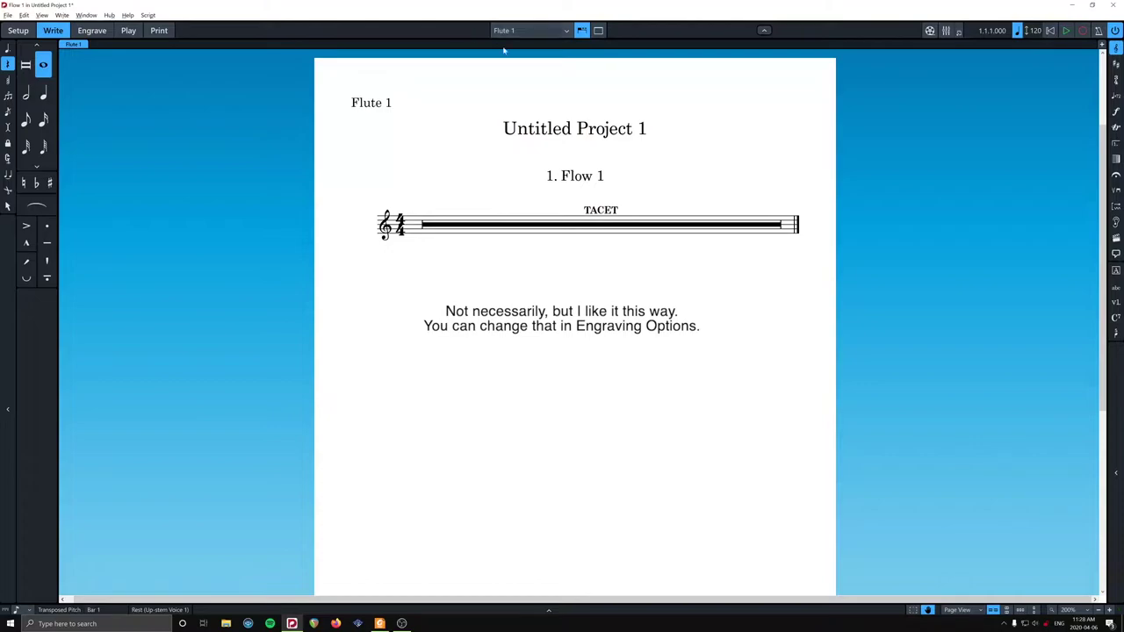
left_click(531, 31)
left_click(530, 42)
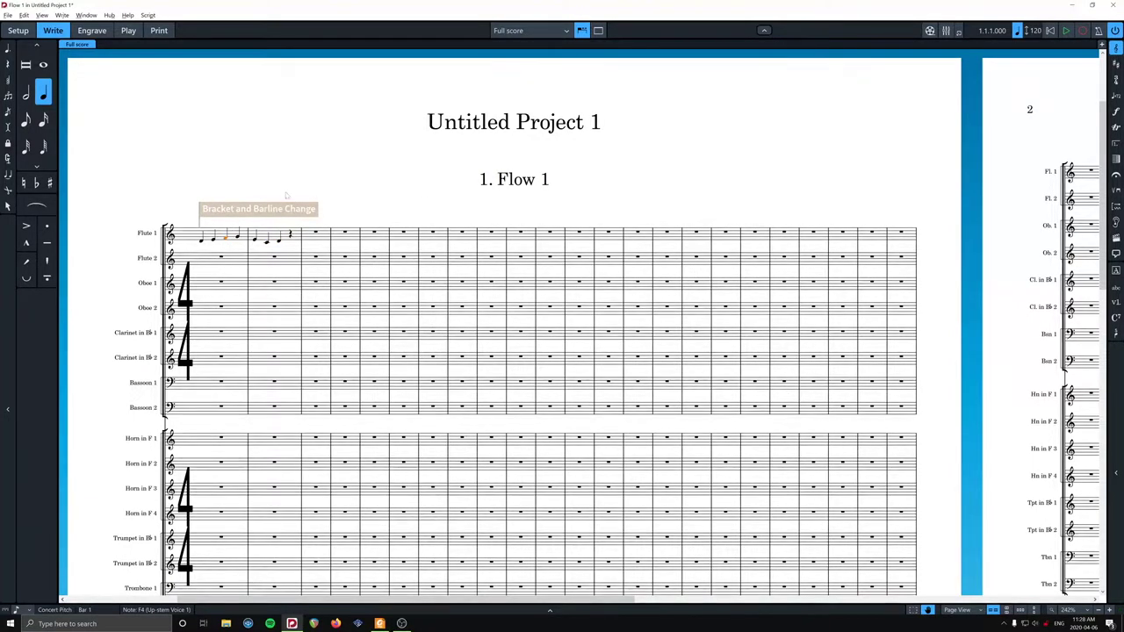
key("w")
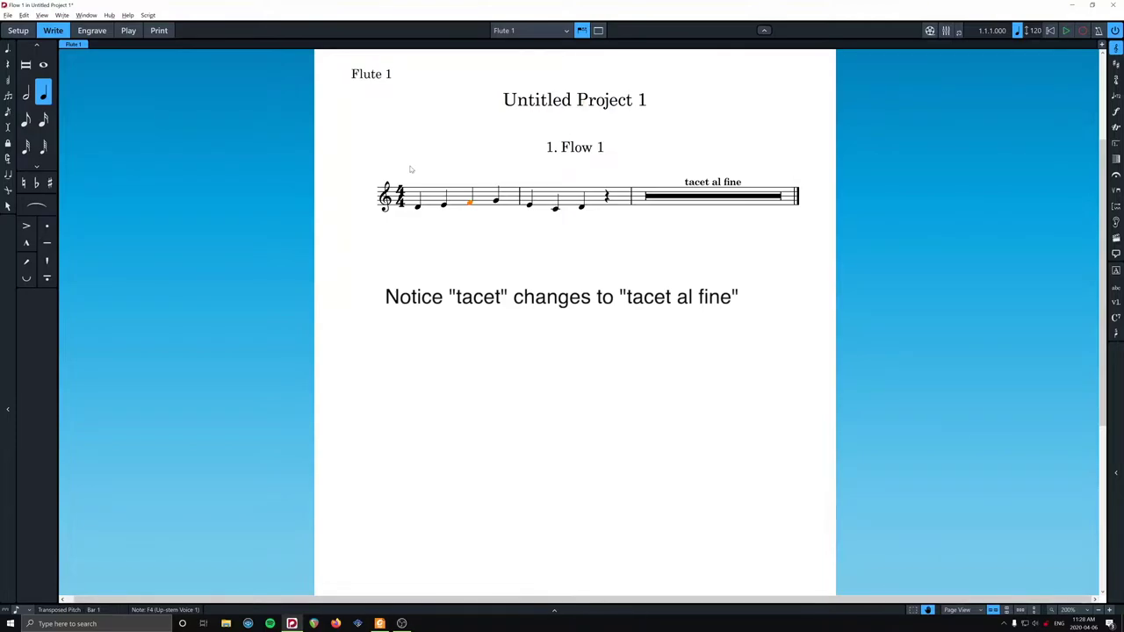
key("w")
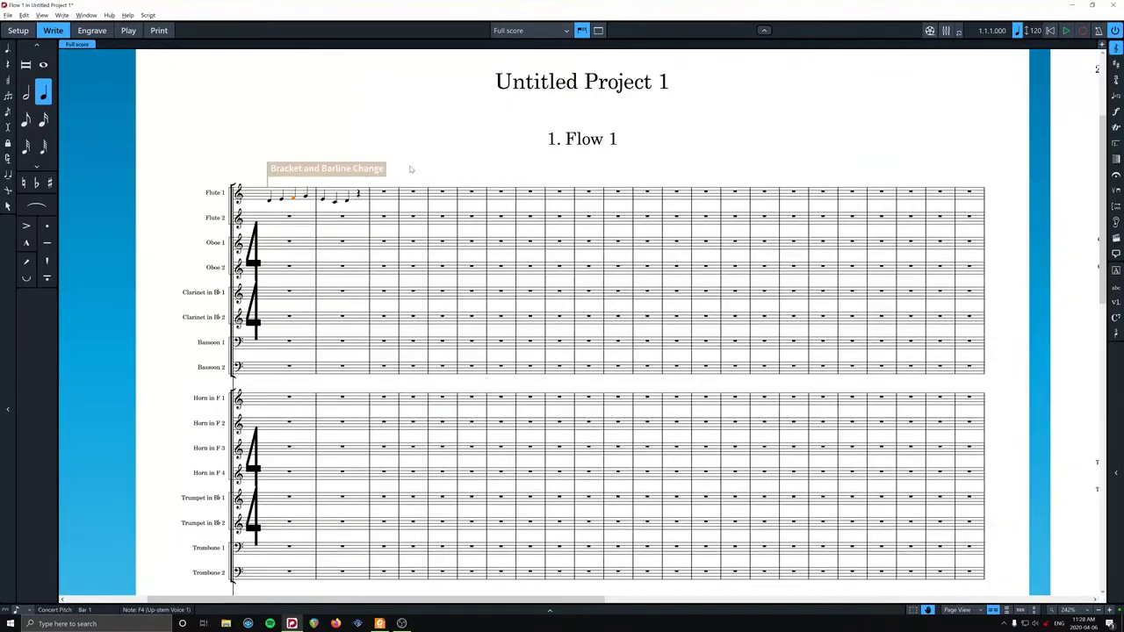
Repeat Flute 1 bars 1–2 into bars 3–4
left_click(270, 202)
left_click(358, 195, "shift")
key("r")
key("r")
key("r")
key("r")
key("r")
key("r")
key("r")
key("r")
key("r")
key("r")
key("r")
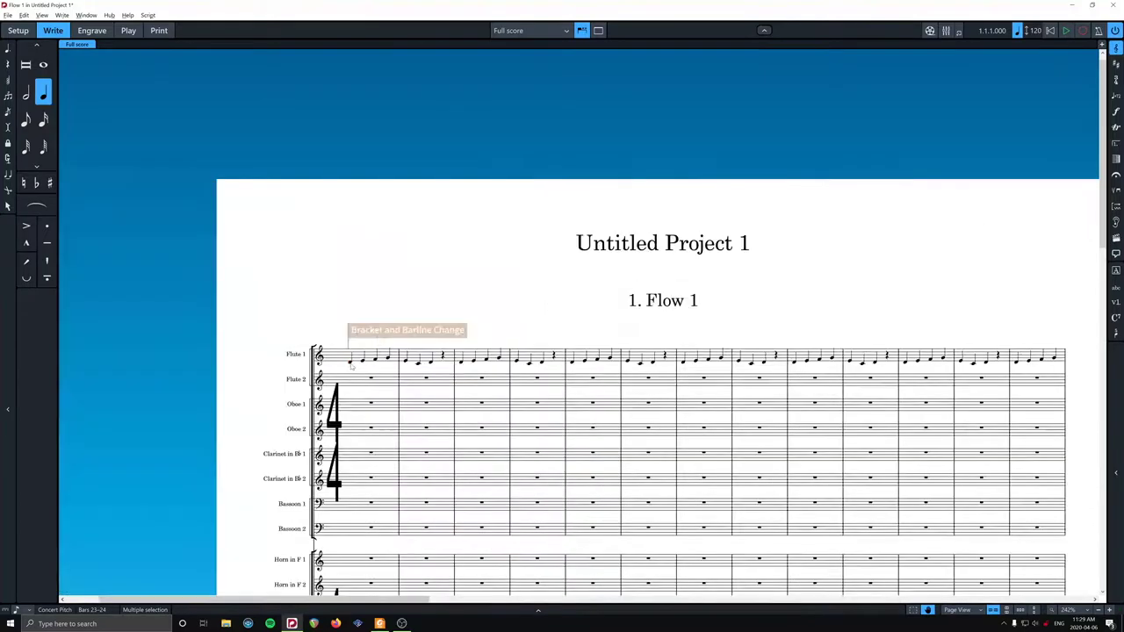
Open the Layout Options for the Flute 1 part
key("ctrl+Home")
key("w")
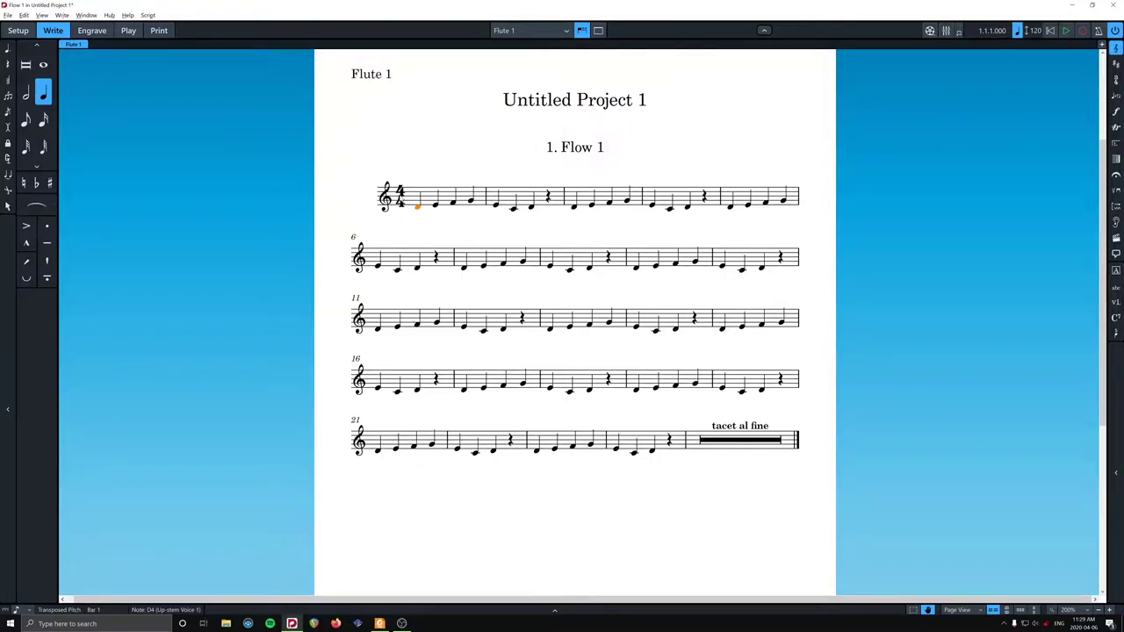
key("ctrl+shift+l")
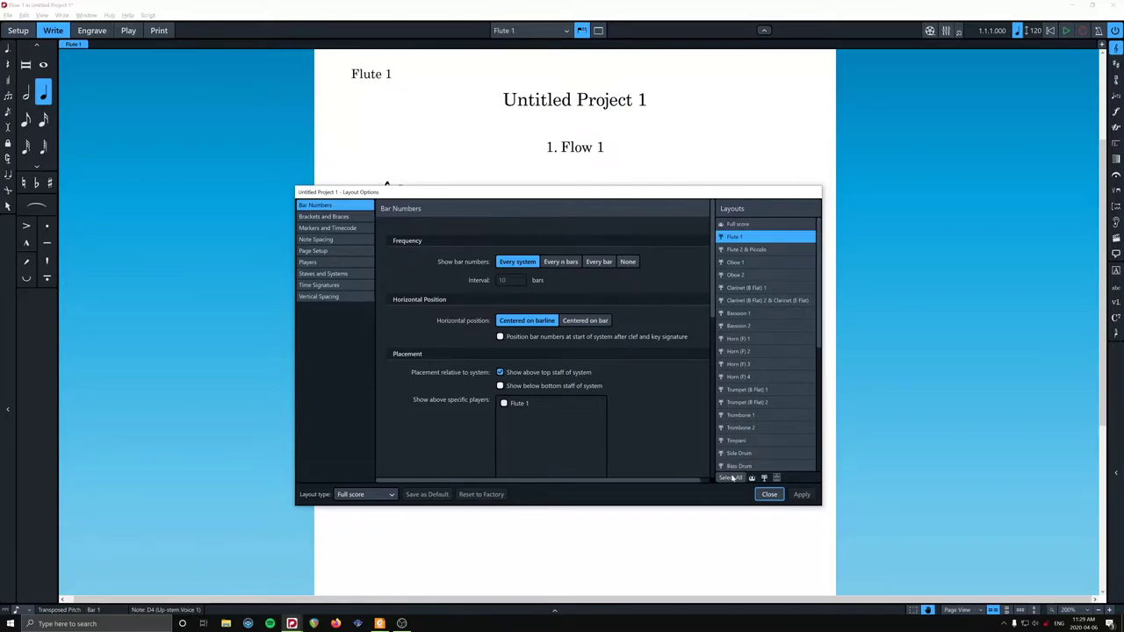
For every part layout (Full score excluded), enclose the bar numbers in rectangles
left_click(732, 477)
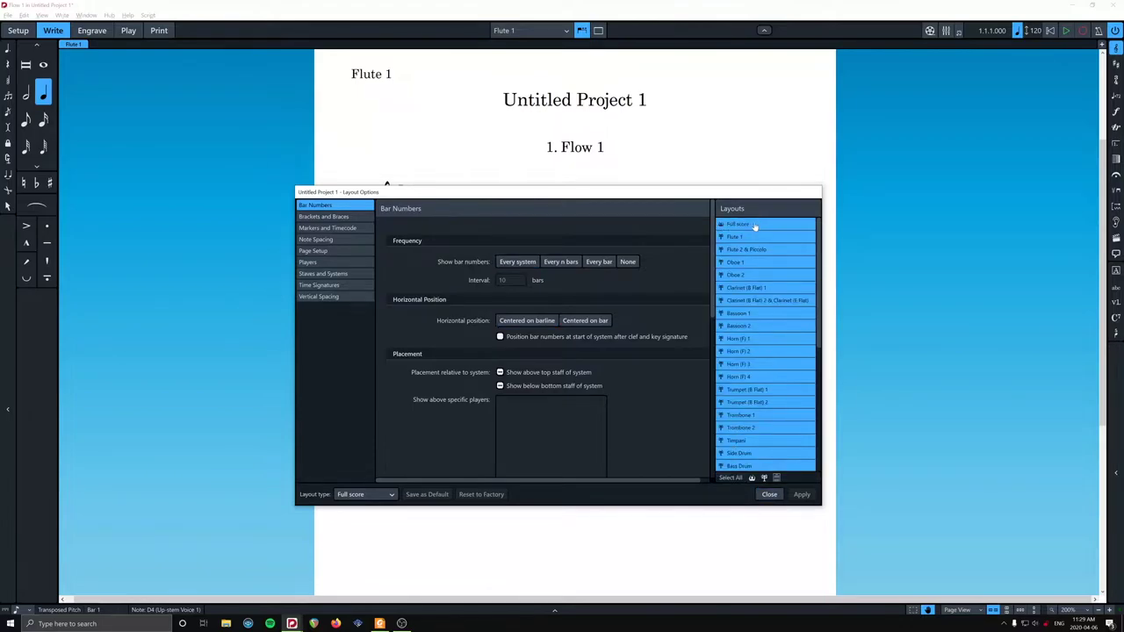
left_click(727, 226, "ctrl")
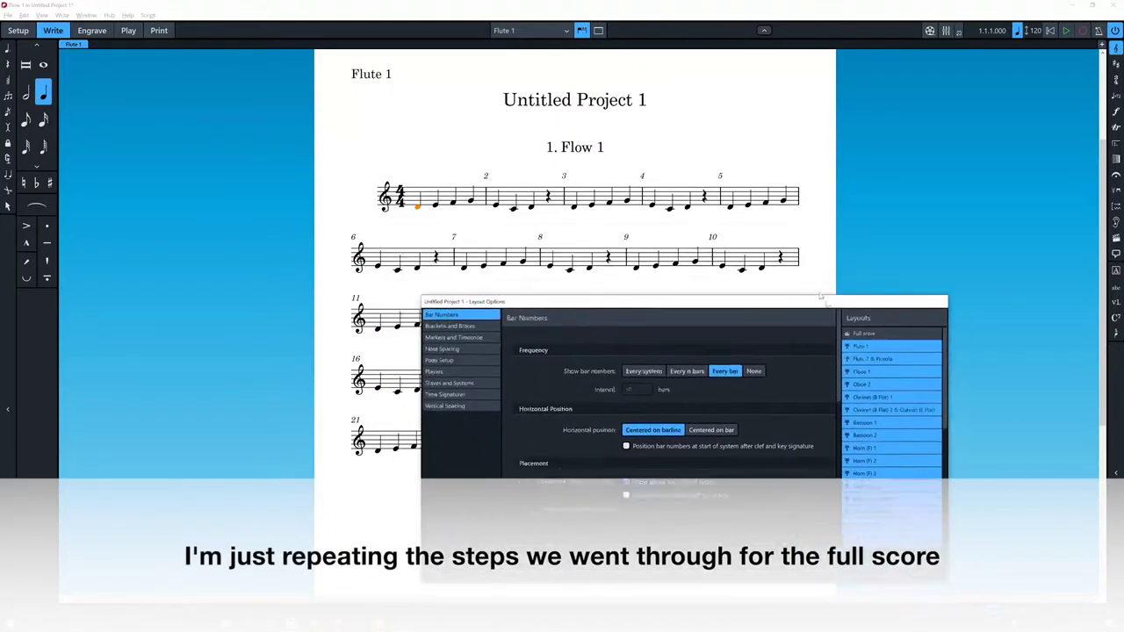
left_click_drag(821, 297, 804, 253)
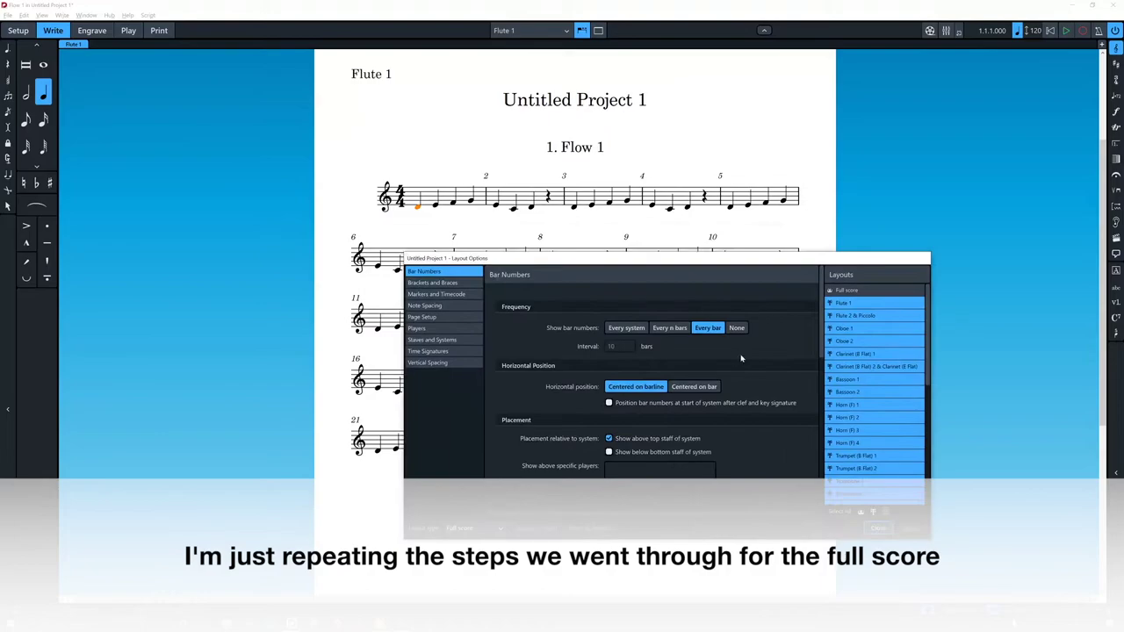
scroll(686, 330, "down", 5)
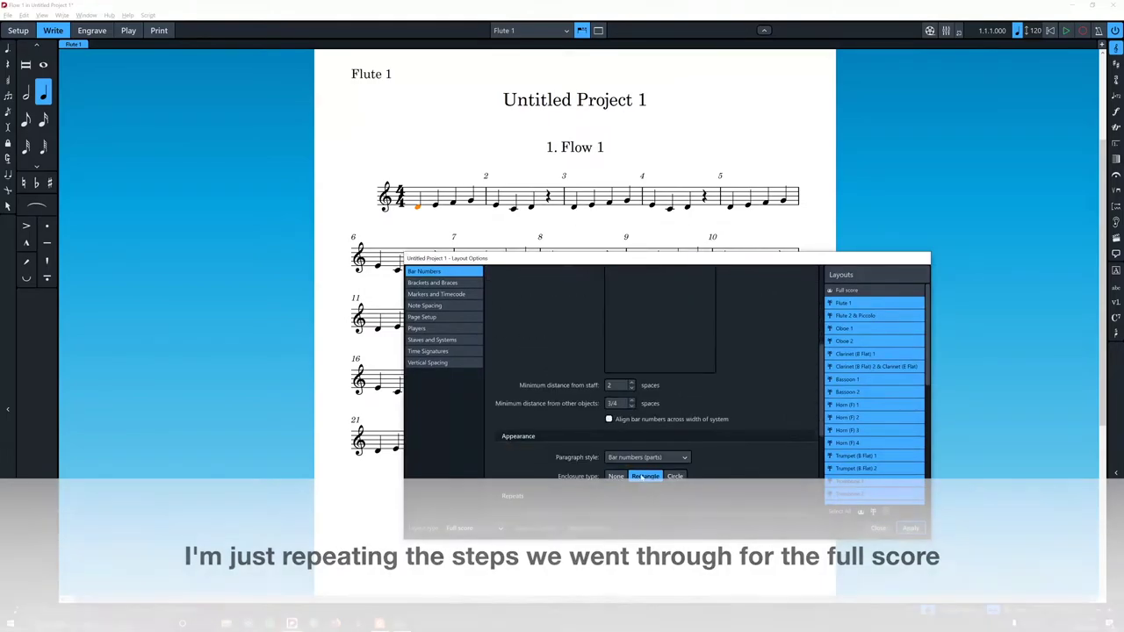
left_click(646, 476)
left_click_drag(698, 262, 751, 348)
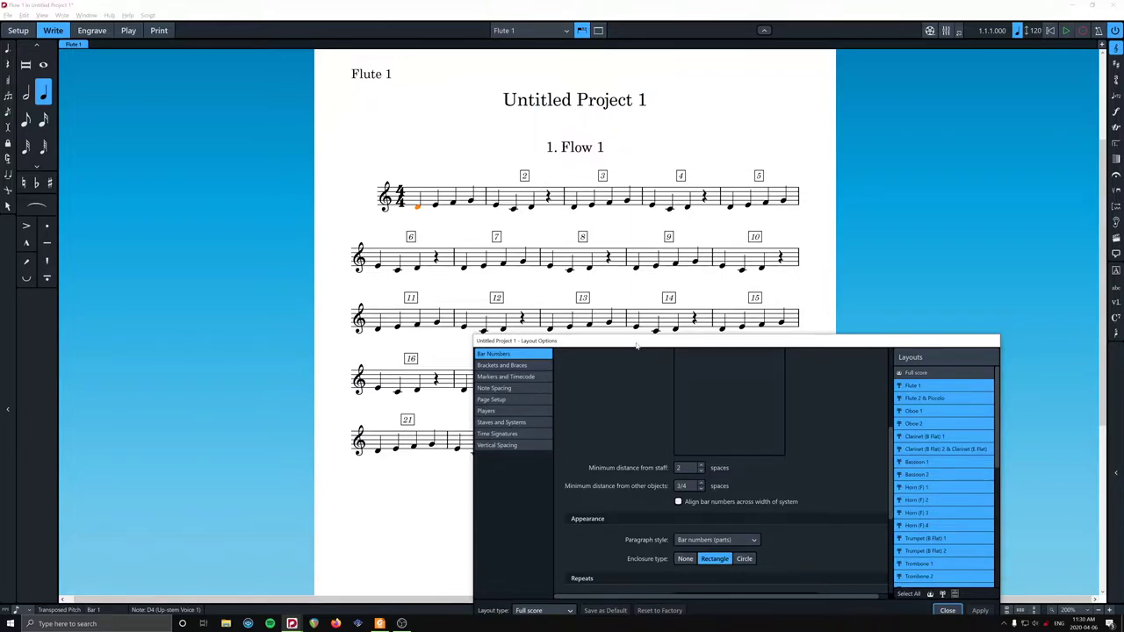
Centre part bar numbers on the barline, show them below the bottom staff, unboxed, and apply
left_click_drag(637, 347, 454, 179)
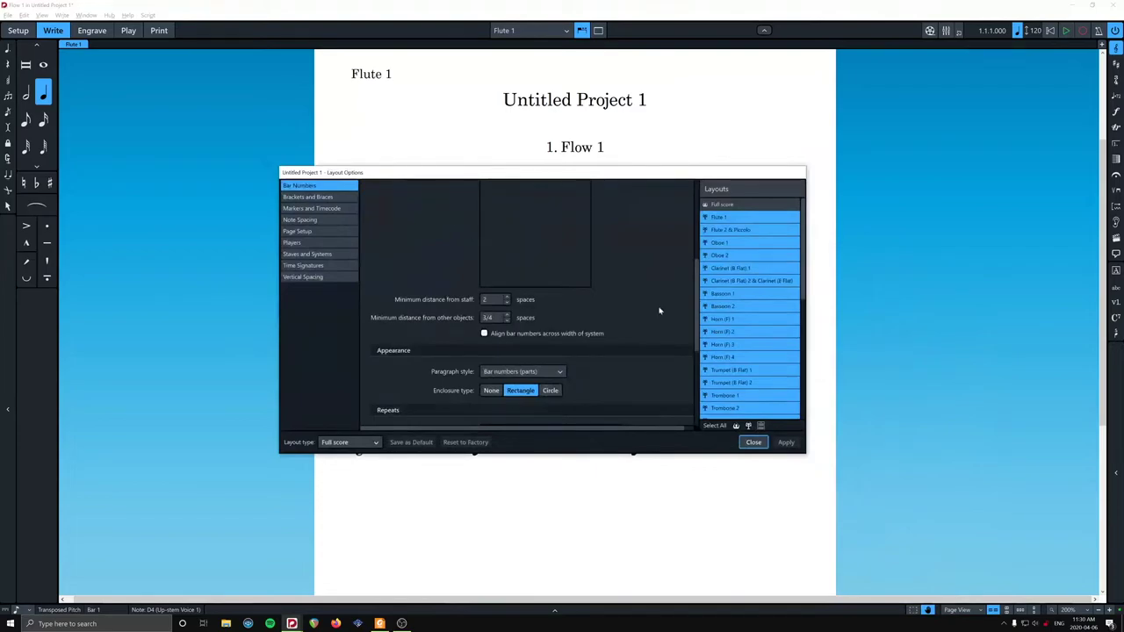
scroll(664, 303, "up", 5)
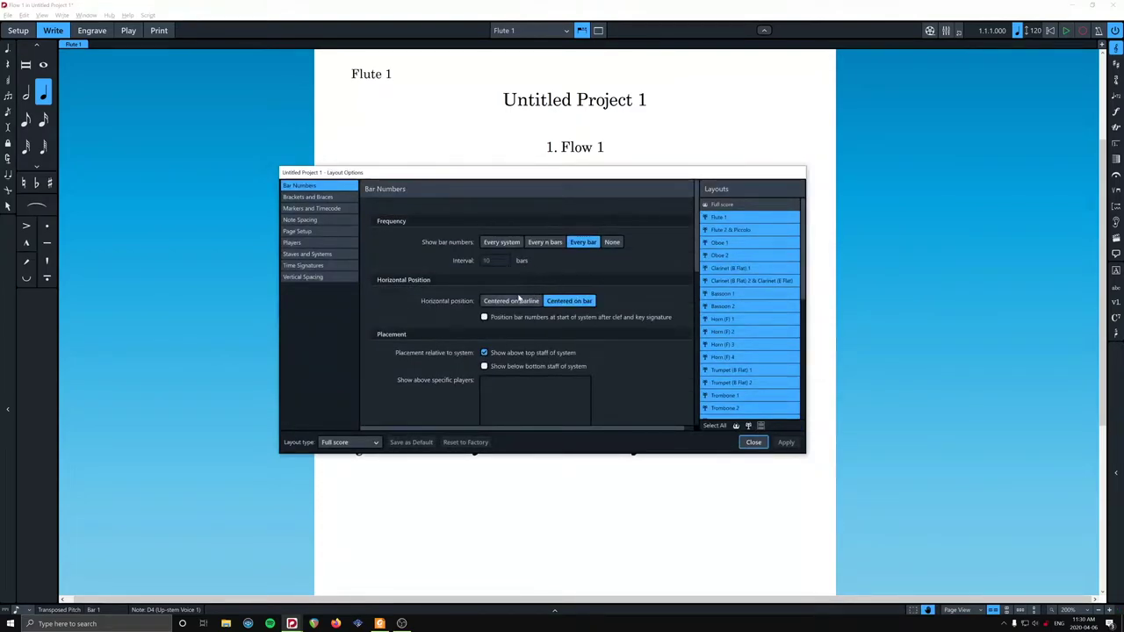
left_click(521, 302)
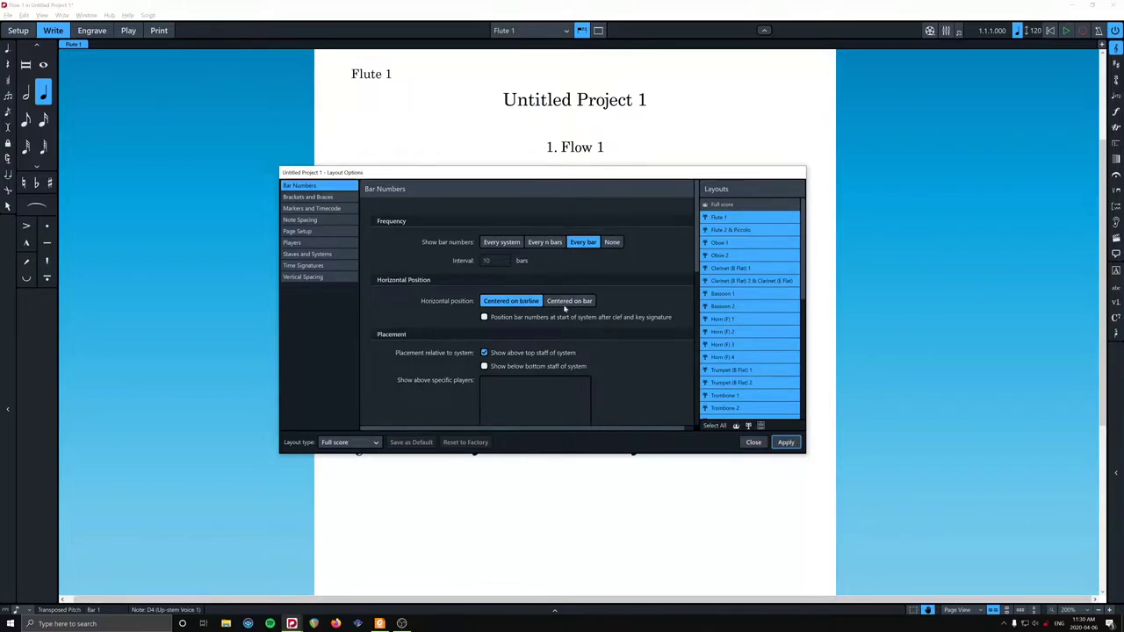
scroll(609, 309, "down", 3)
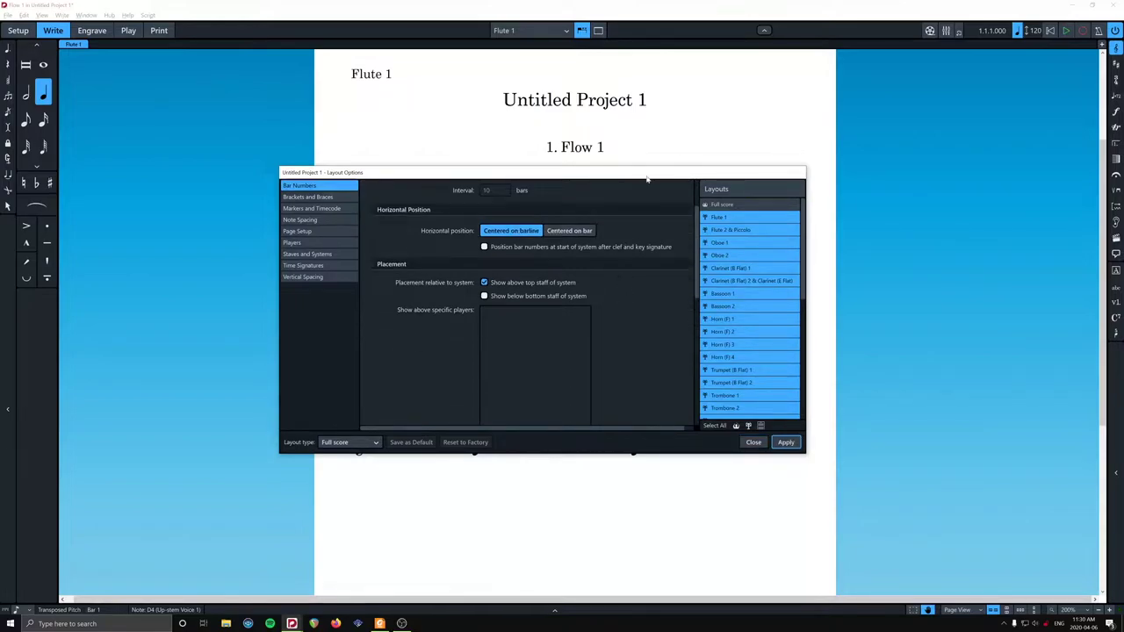
left_click_drag(650, 167, 660, 196)
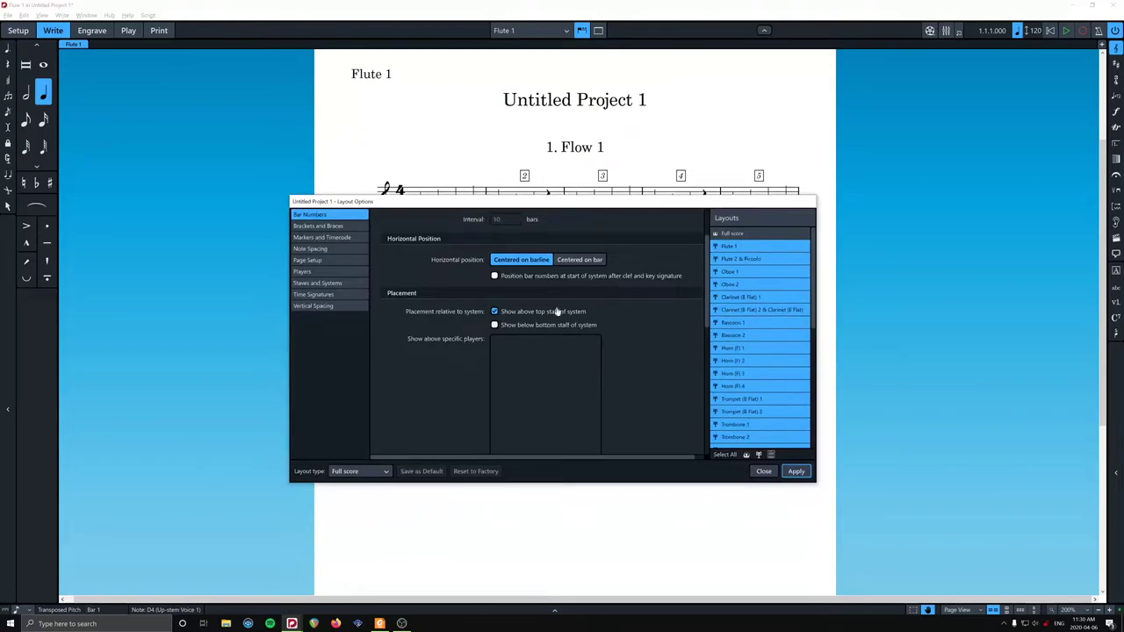
left_click(495, 326)
scroll(650, 290, "down", 6)
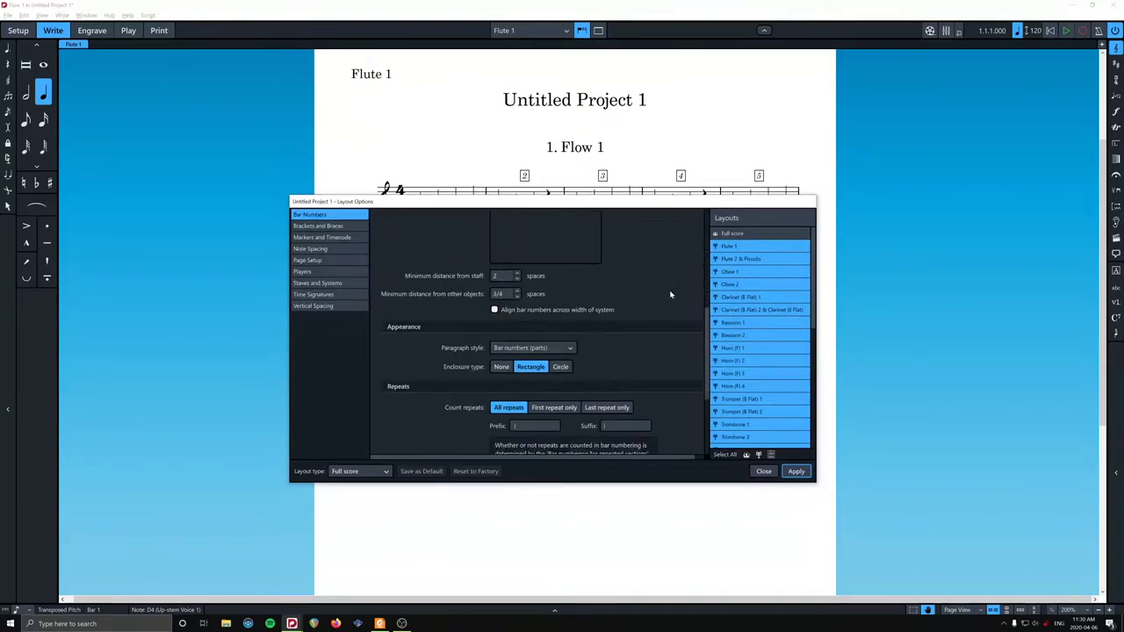
left_click(503, 367)
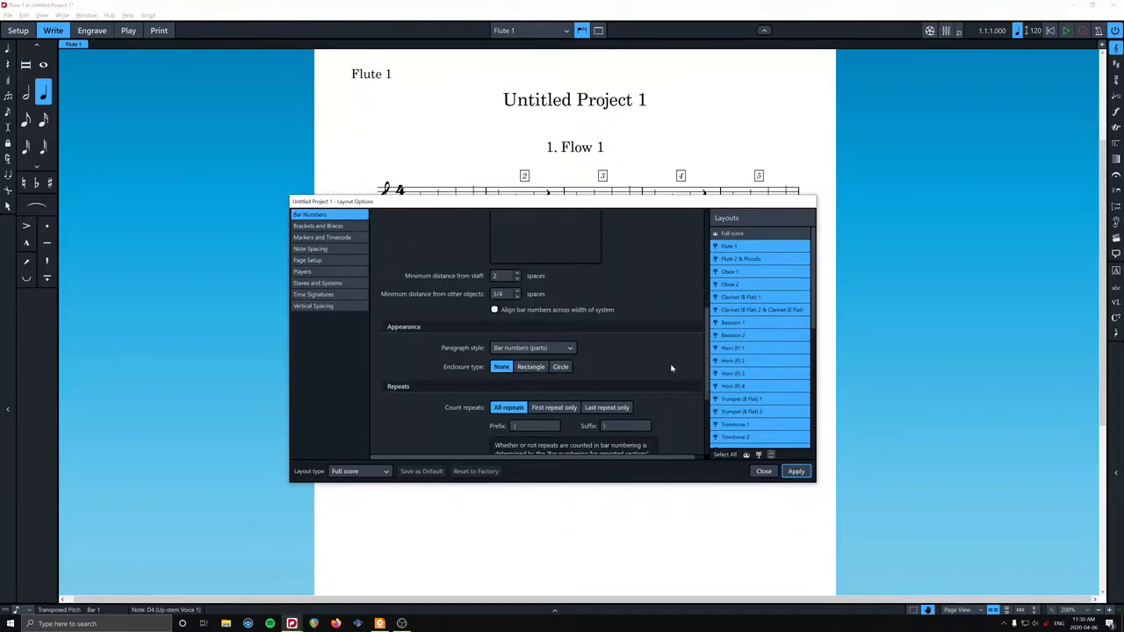
scroll(672, 369, "down", 3)
left_click(796, 472)
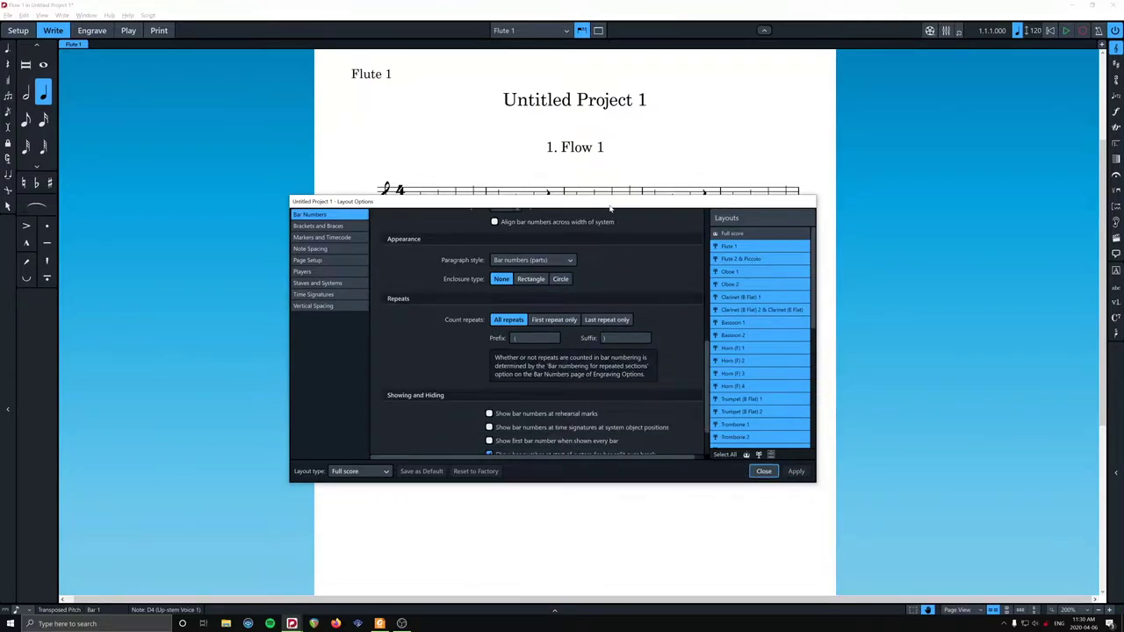
Set the bar numbers' minimum distance from the staff to 1, apply, and close Layout Options
left_click_drag(609, 206, 744, 218)
scroll(764, 299, "up", 1)
left_click(651, 268)
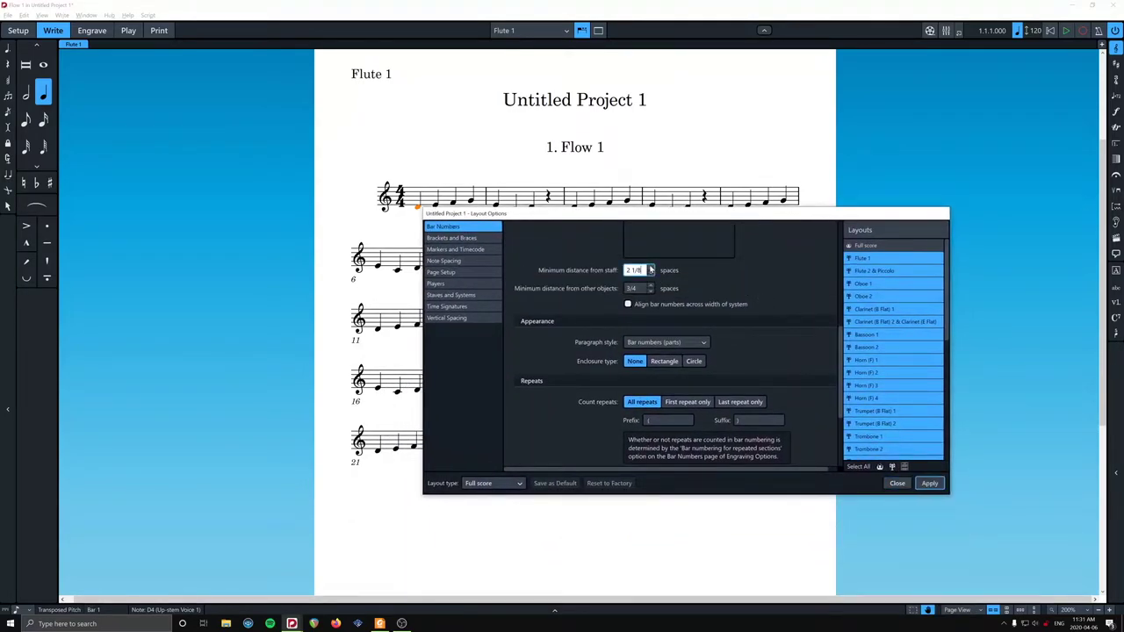
left_click(635, 269)
type("1")
left_click(930, 484)
mouse_move(778, 216)
left_mouse_down()
mouse_move(868, 396)
mouse_move(782, 219)
left_mouse_up()
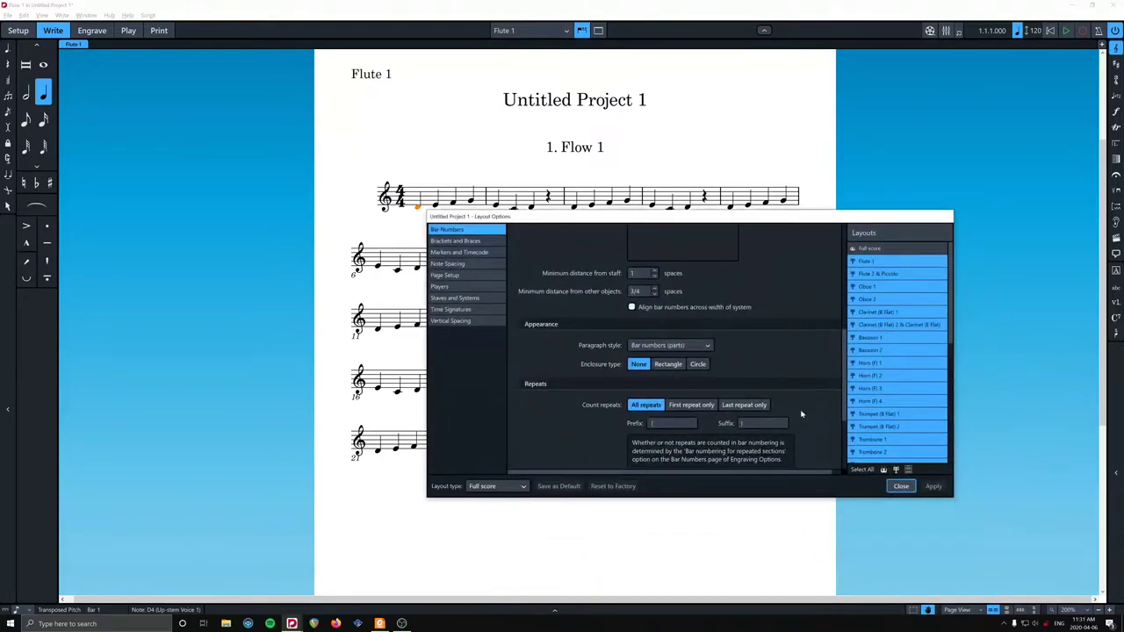
left_click(901, 486)
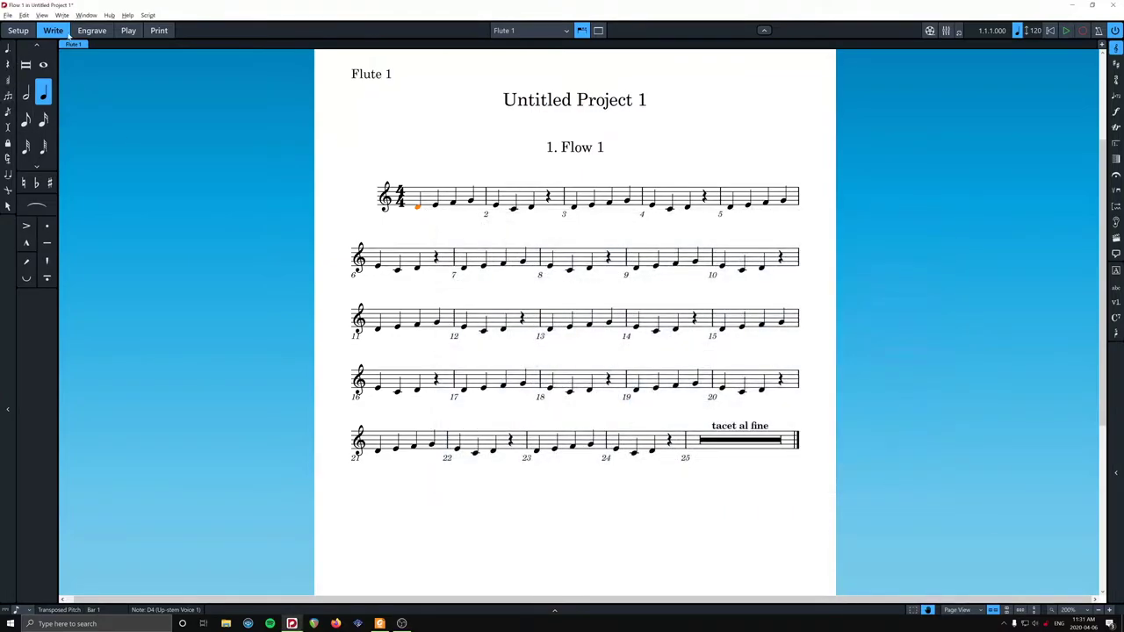
In Engrave mode, duplicate the Bar numbers (parts) paragraph style and remove the (1) suffix
left_click(84, 31)
left_click(66, 15)
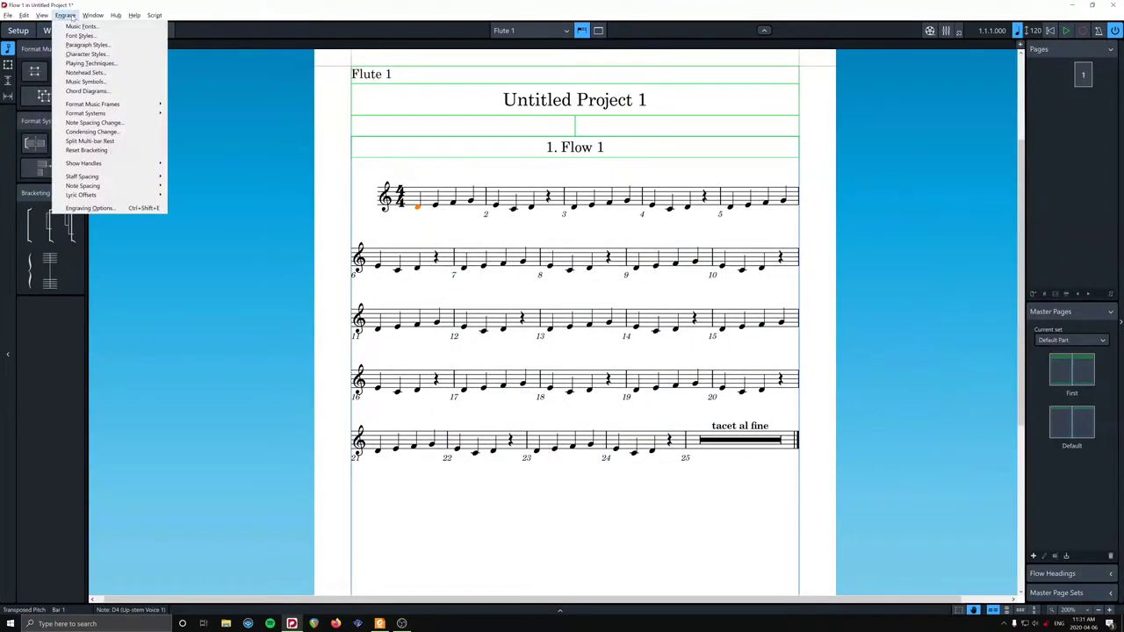
left_click(84, 45)
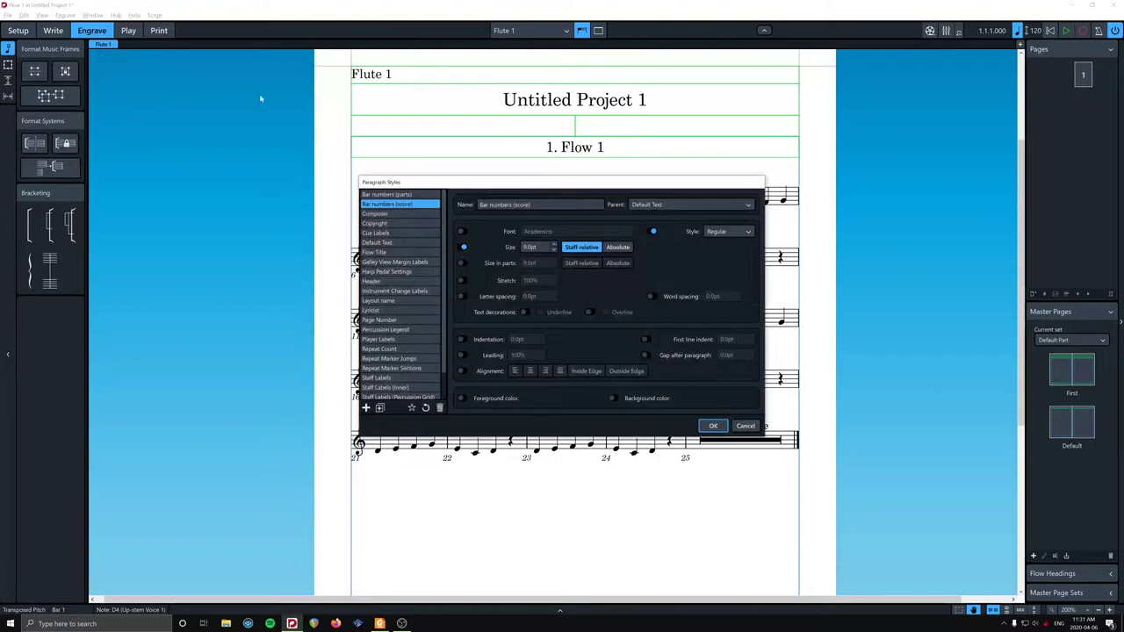
left_click(394, 195)
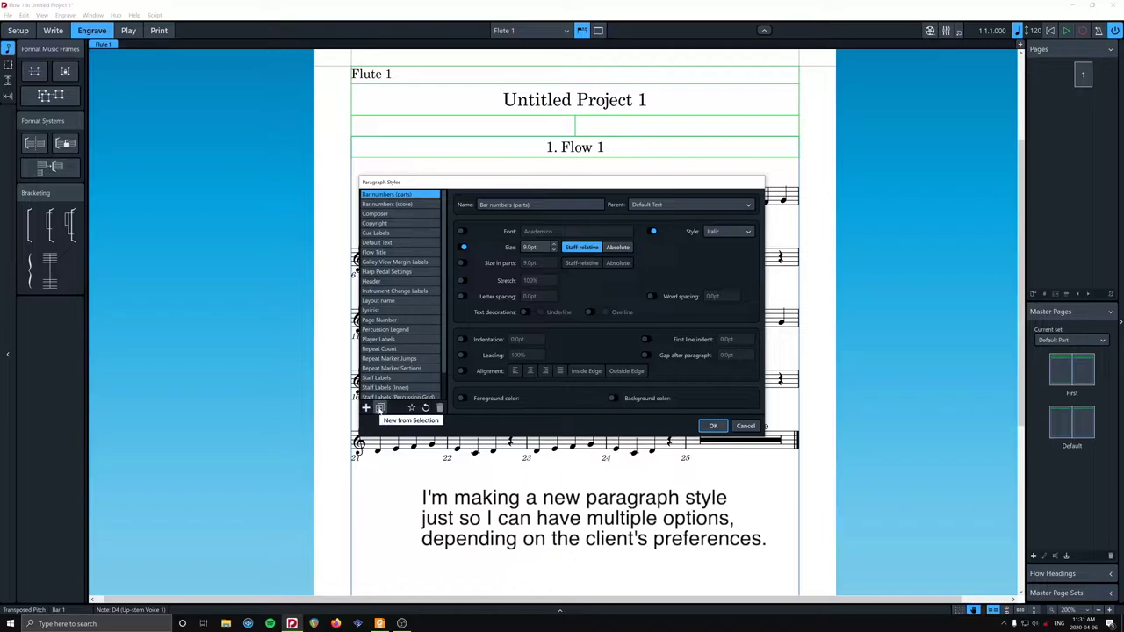
left_click(379, 408)
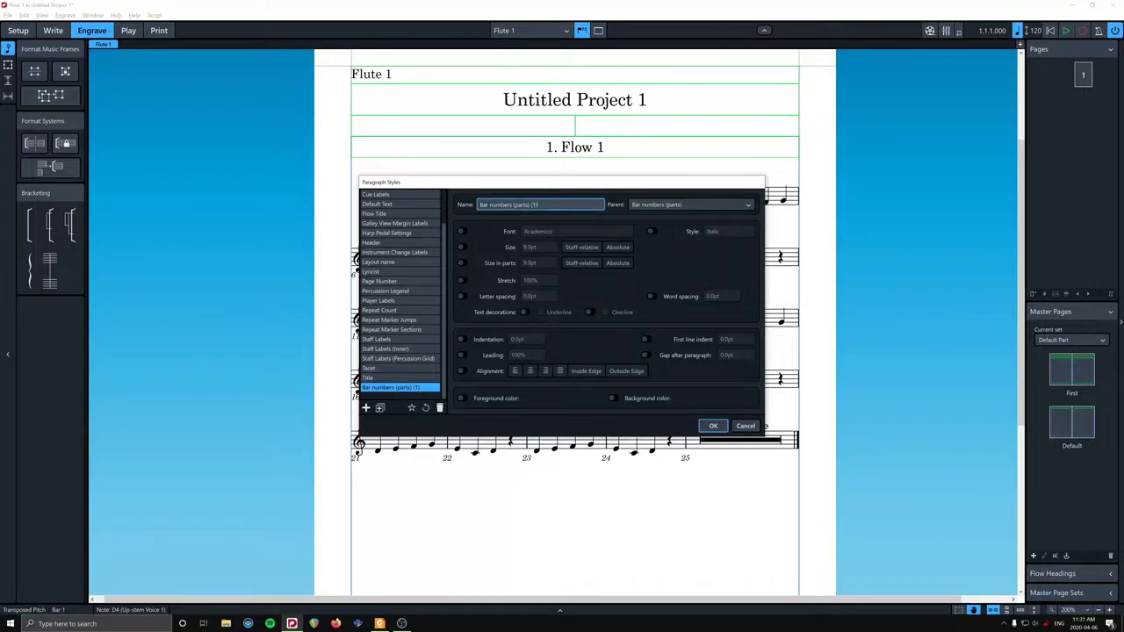
double_click(534, 205)
key("BackSpace")
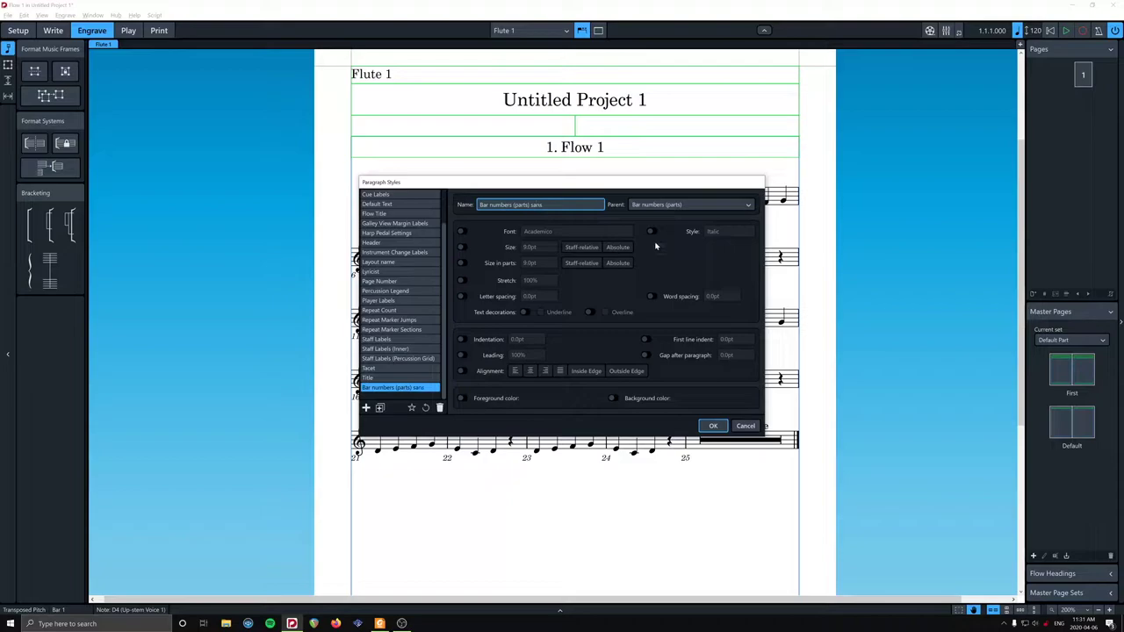
Set the new style's font to Arial with size and size in parts 8.0pt, and save
left_click(463, 231)
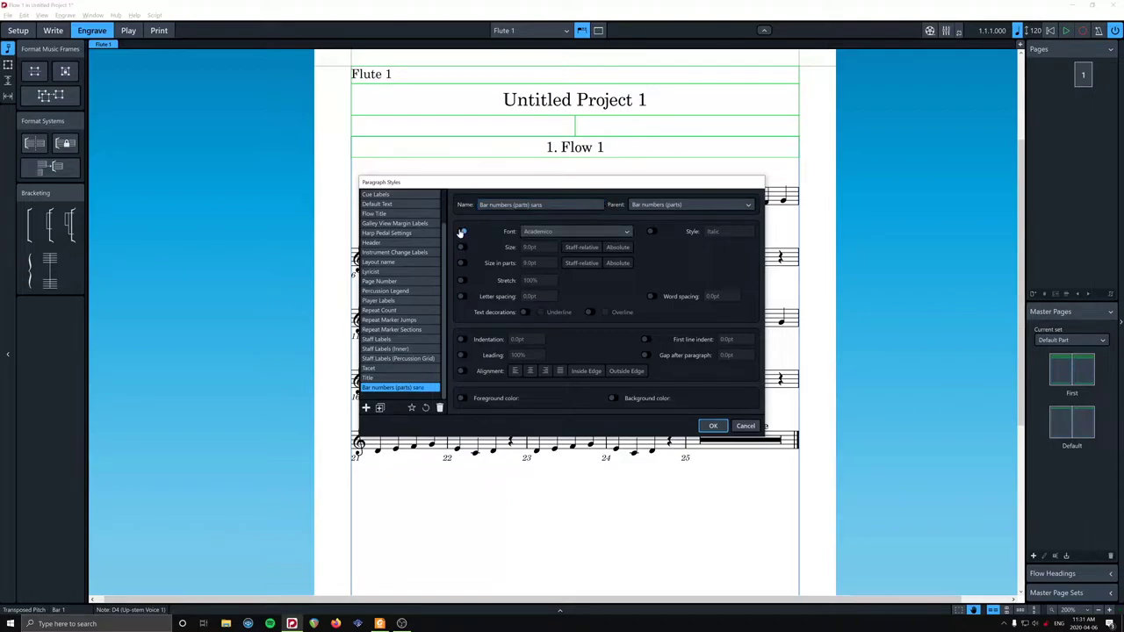
left_click(555, 235)
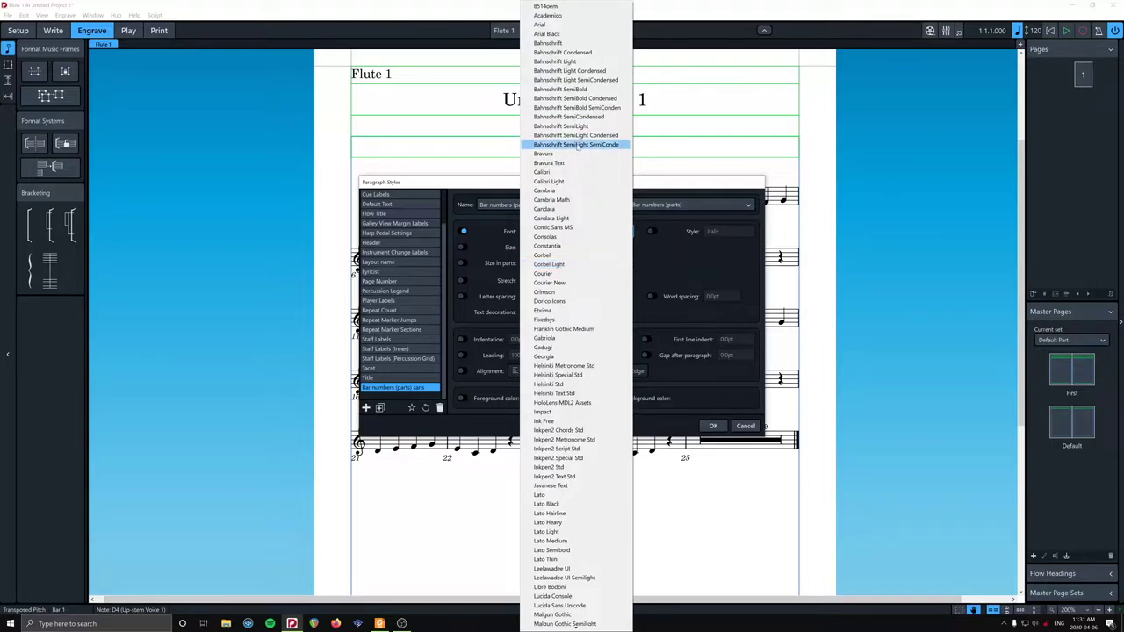
left_click(569, 25)
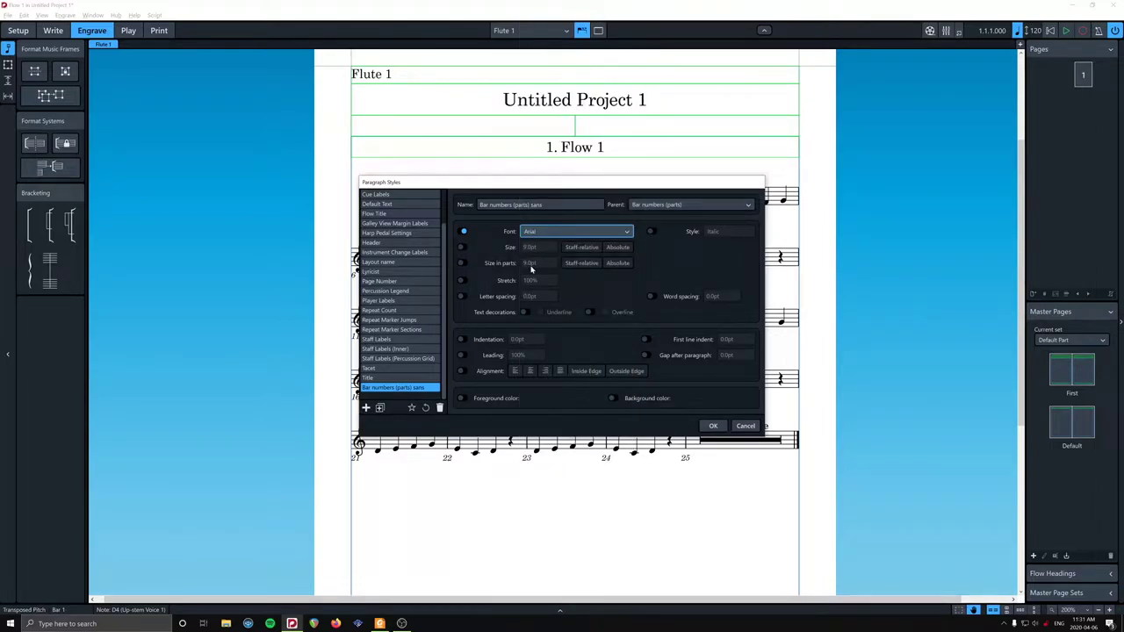
left_click(462, 247)
left_click(555, 251)
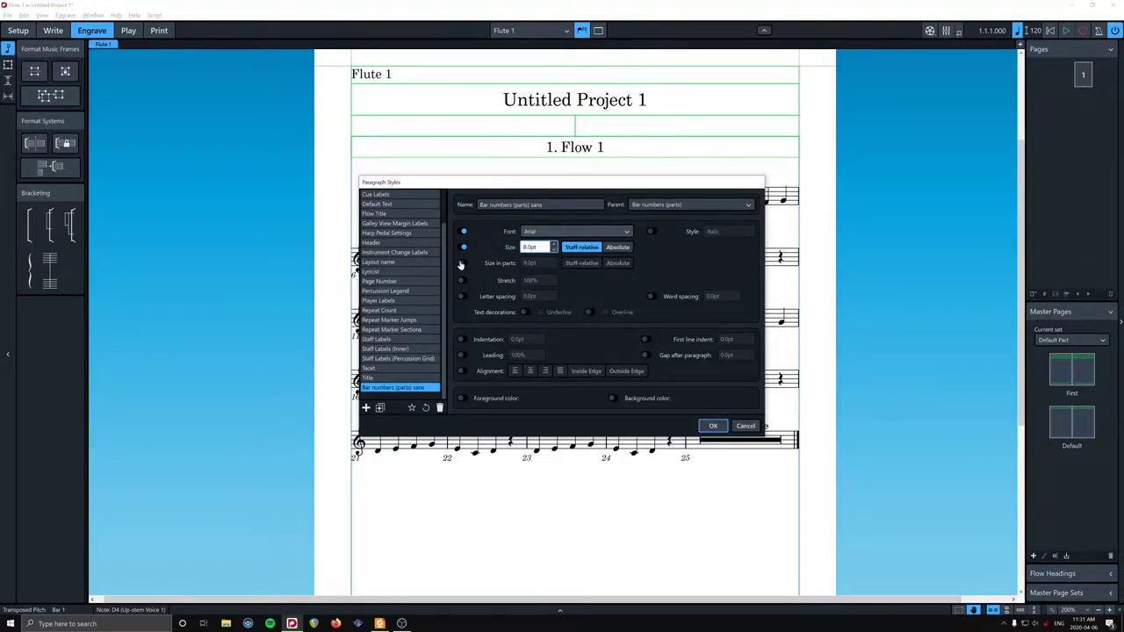
left_click(463, 263)
left_click(553, 267)
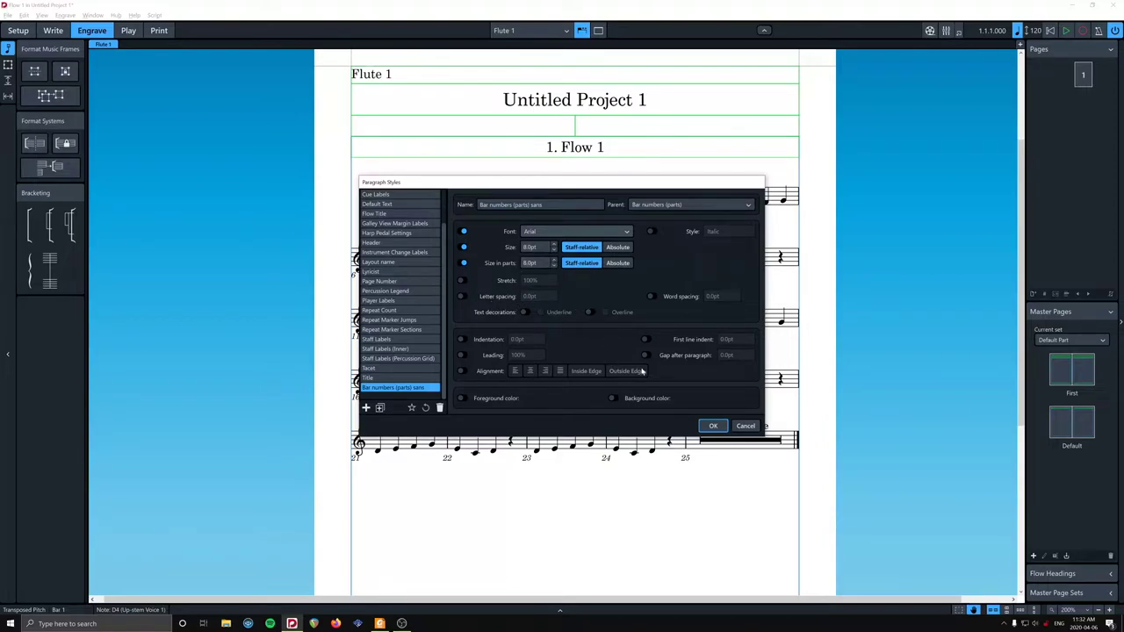
left_click(711, 426)
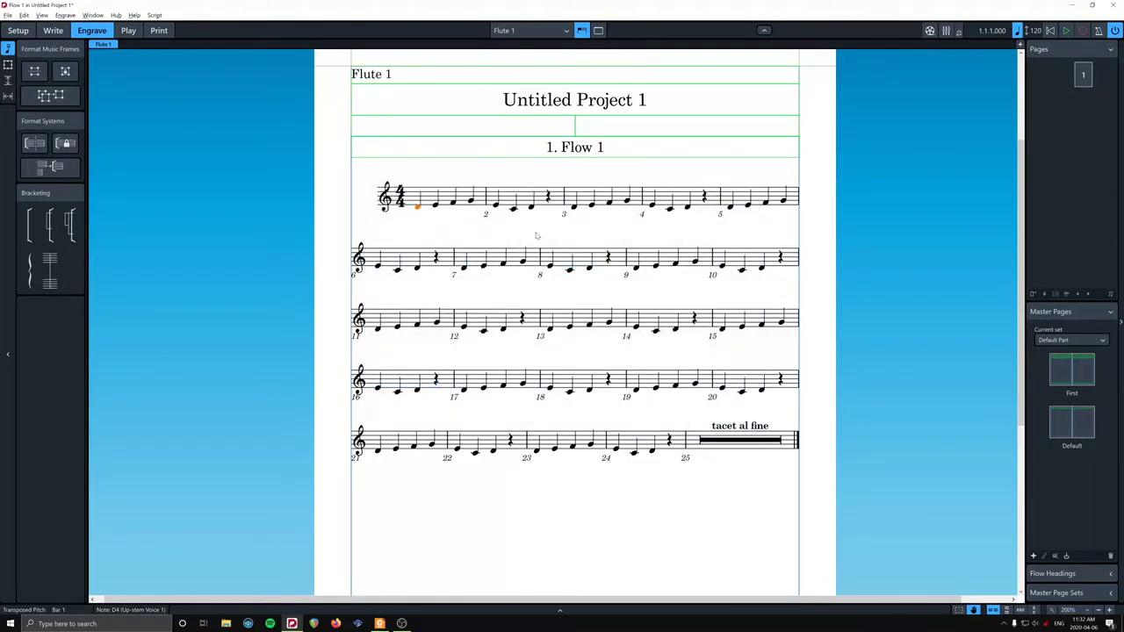
In the Ctrl+Shift+L Layout Options, select all part layouts from Flute 1 to Double Bass OD
key("ctrl+shift+l")
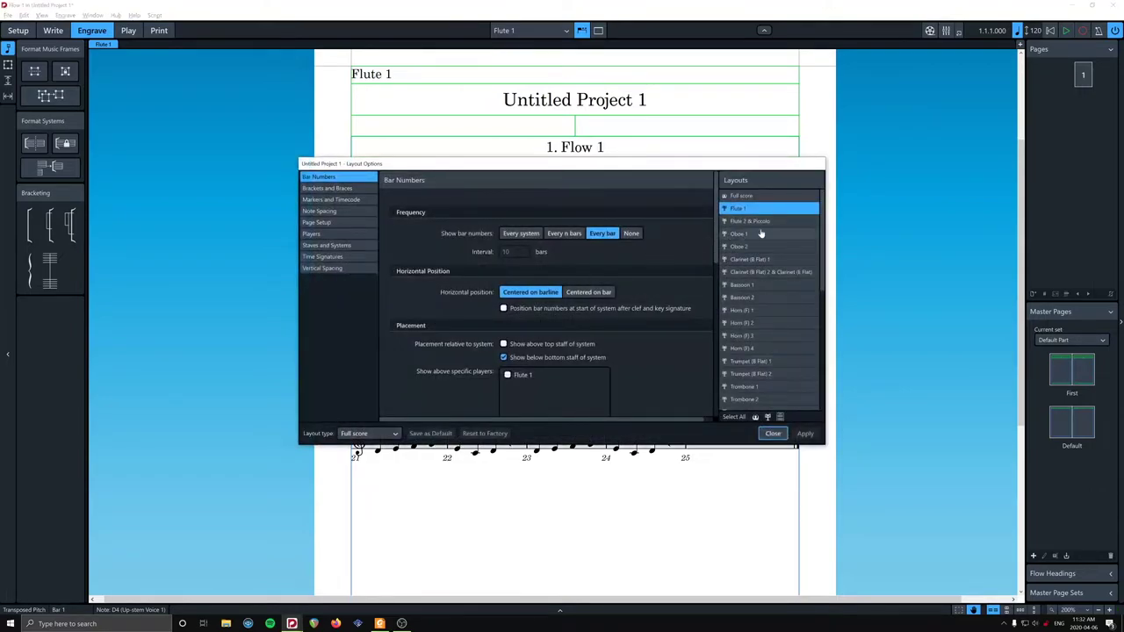
scroll(749, 334, "down", 10)
left_click(745, 399)
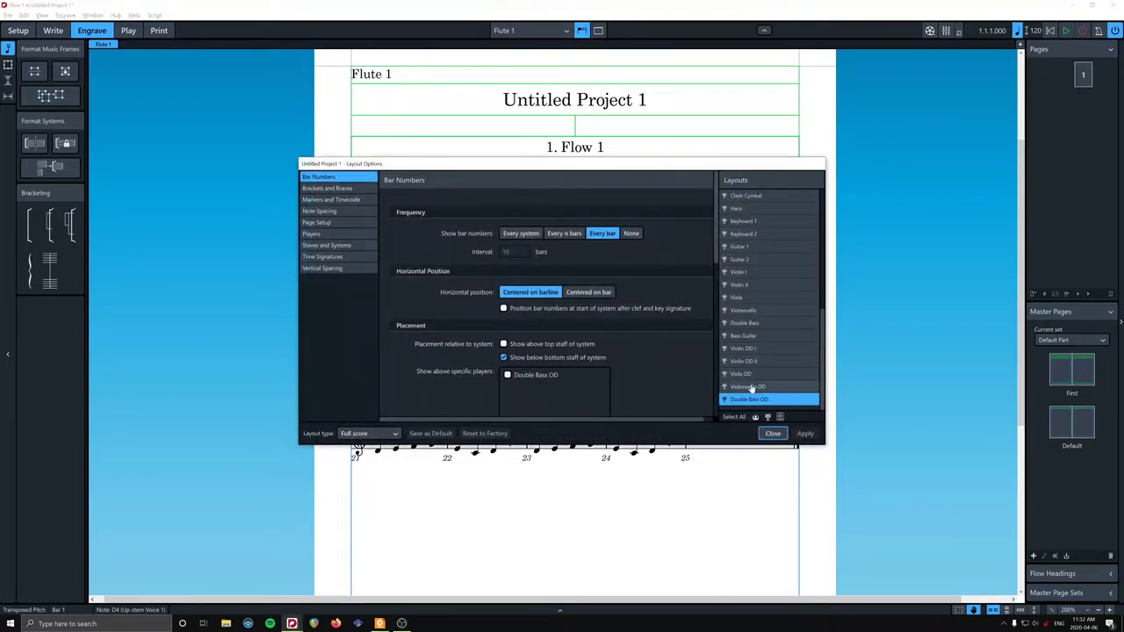
scroll(751, 387, "up", 10)
left_click(751, 213, "shift")
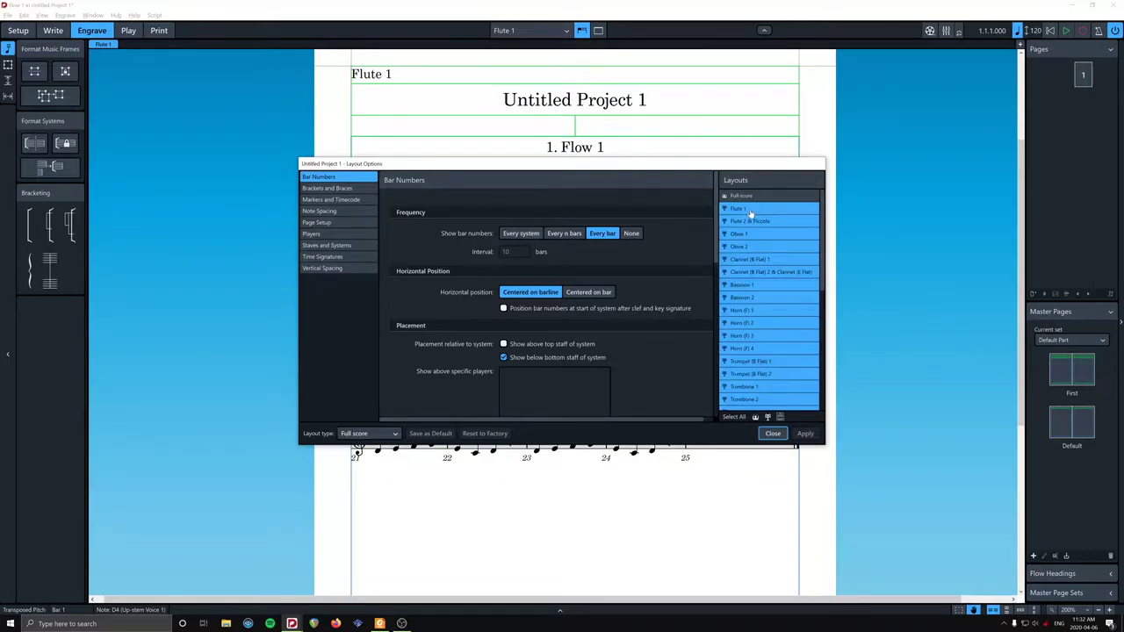
scroll(595, 330, "down", 5)
scroll(595, 330, "down", 3)
Set the bar number paragraph style to Bar numbers (parts) sans, apply, close, and return to Write mode
left_click(575, 310)
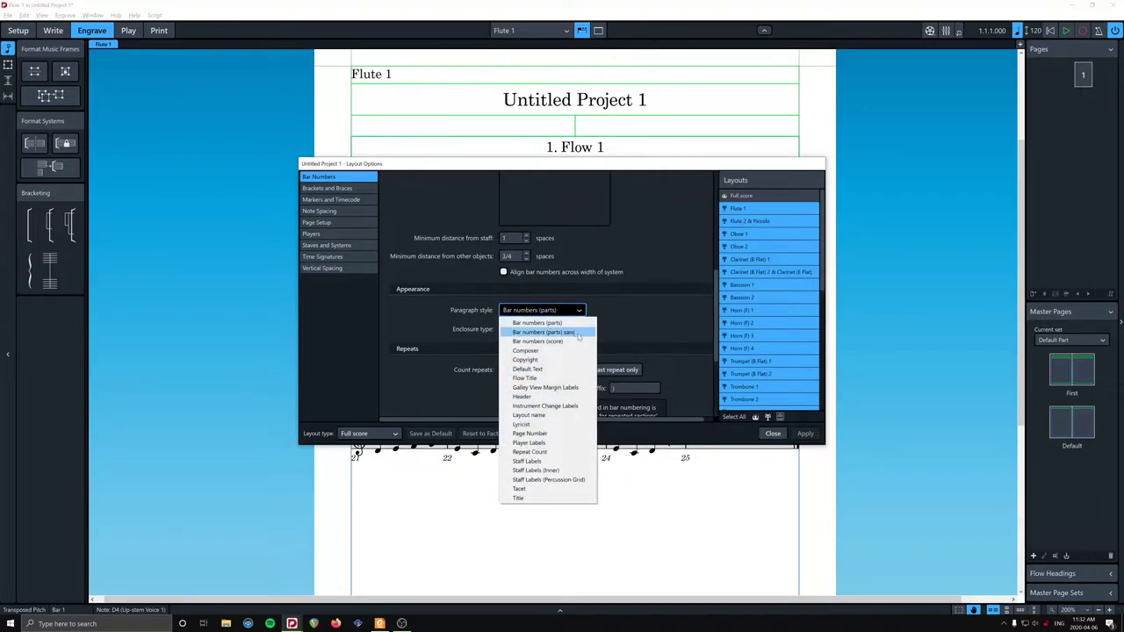
left_click(575, 333)
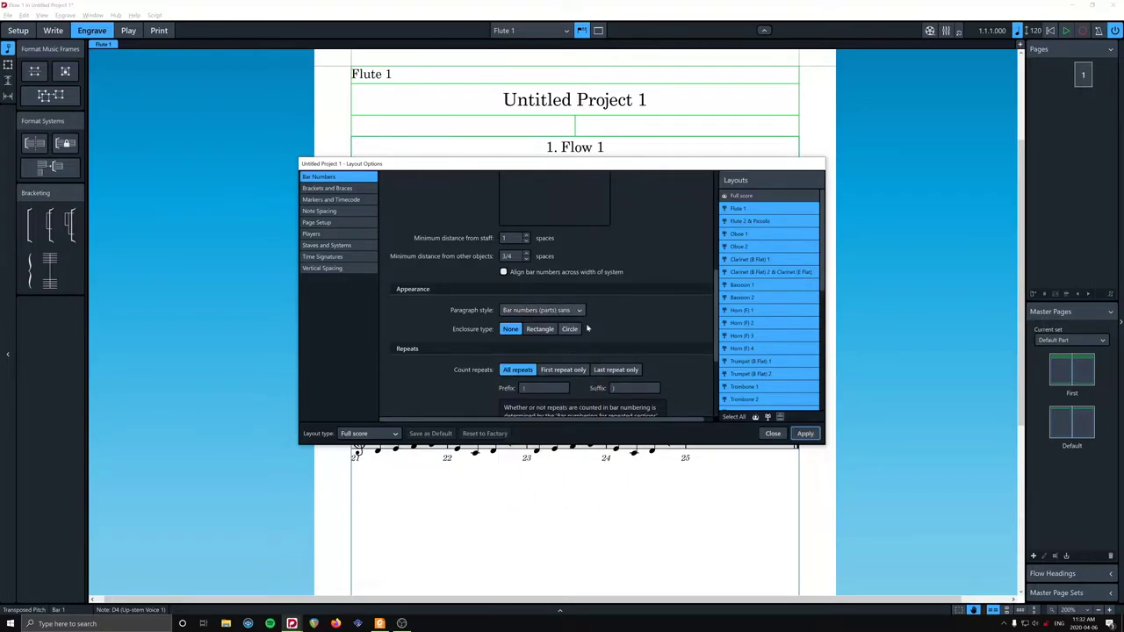
left_click(801, 435)
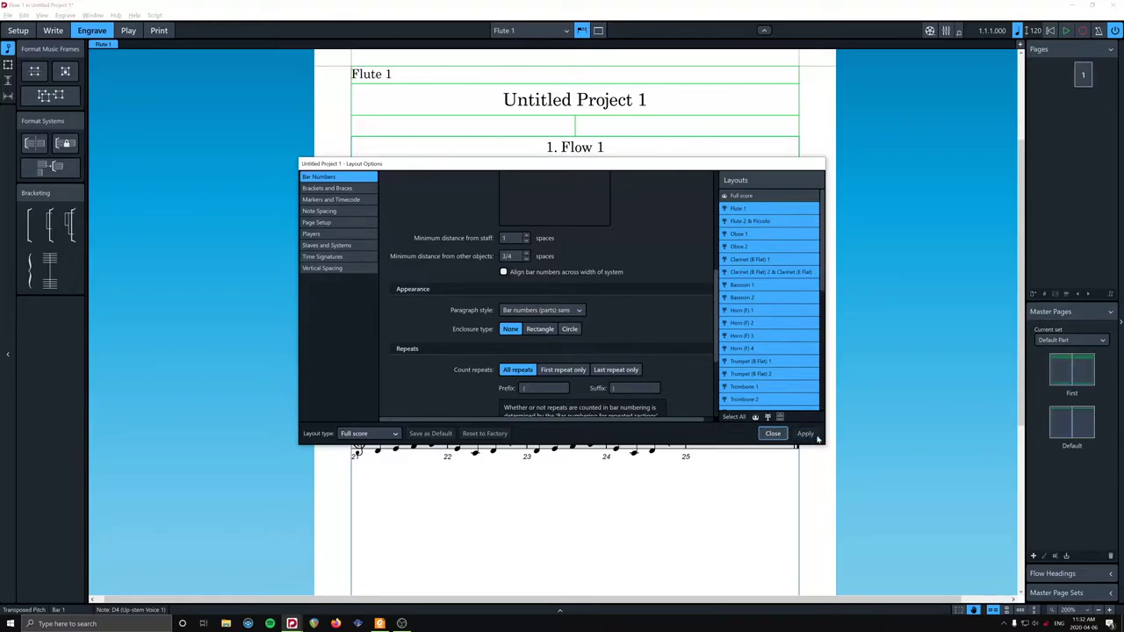
left_click(775, 434)
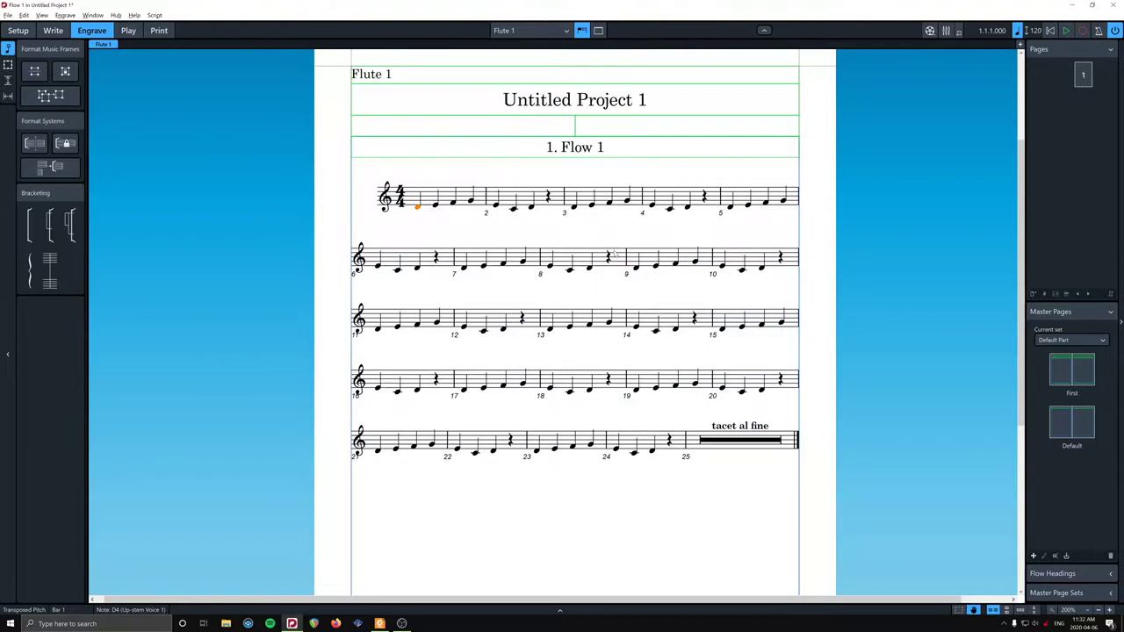
key("ctrl+2")
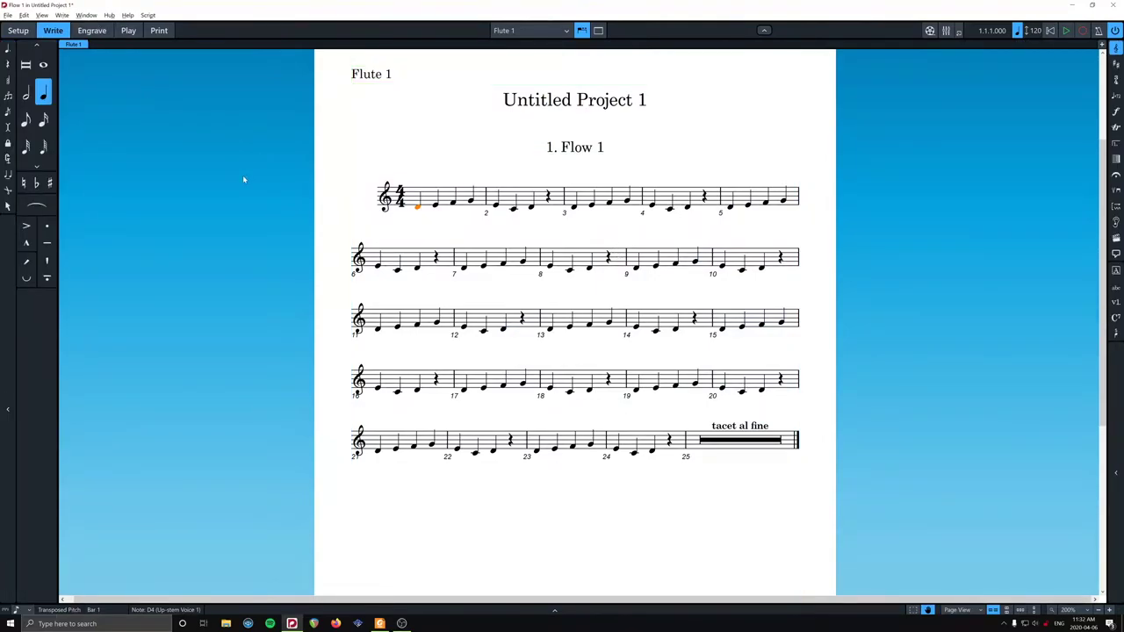
In Engrave > Paragraph Styles, change the Bar numbers (parts) sans font style from Italic to Regular
left_click(92, 30)
left_click(65, 15)
left_click(85, 45)
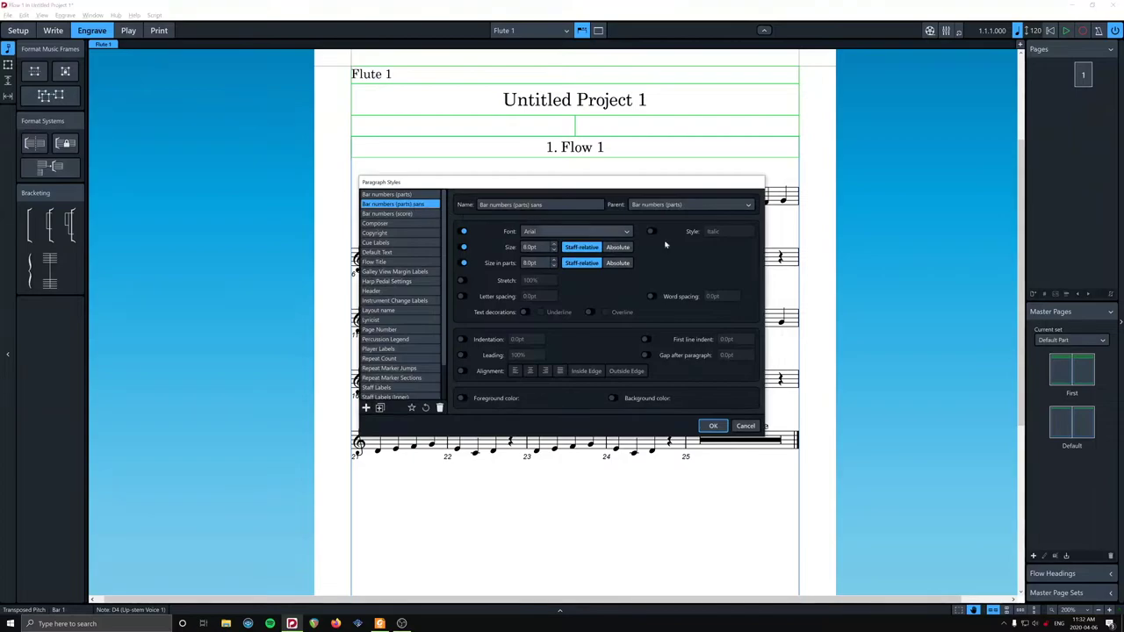
left_click(653, 232)
left_click(717, 234)
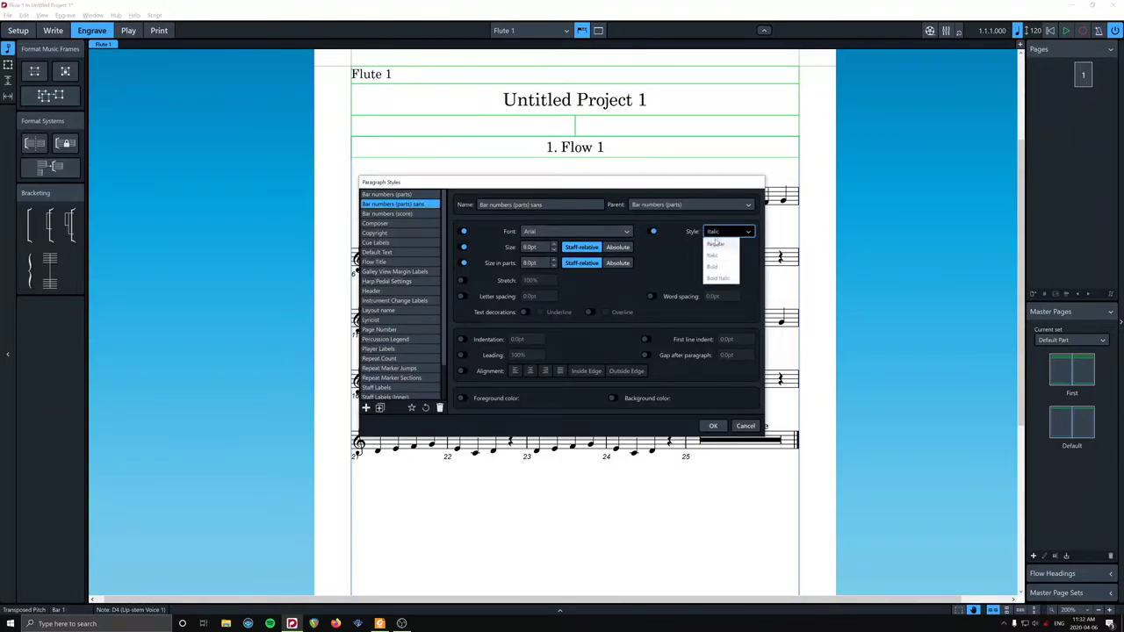
left_click(717, 241)
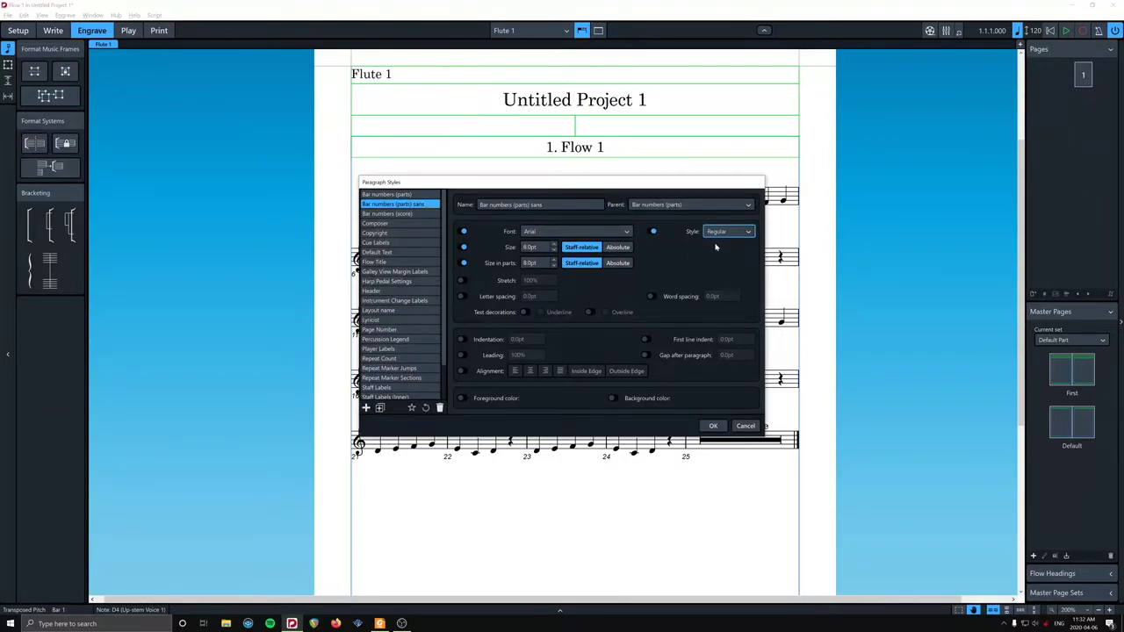
left_click(713, 426)
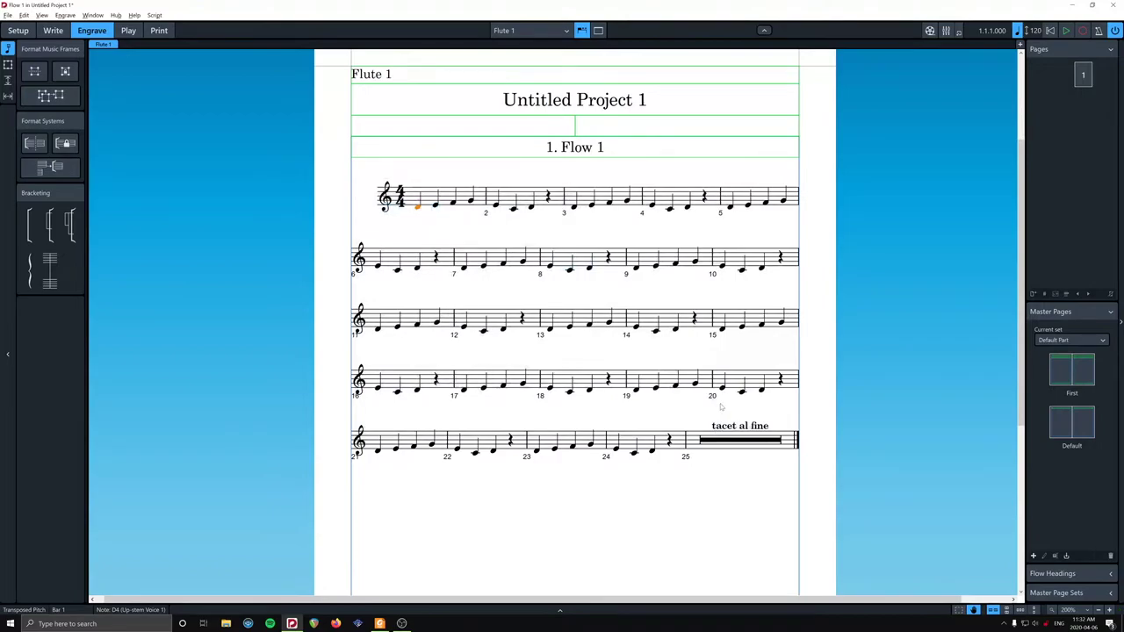
Reapply the Regular font style and reduce the style's size to 7.5pt, then confirm
left_click(65, 15)
left_click(83, 45)
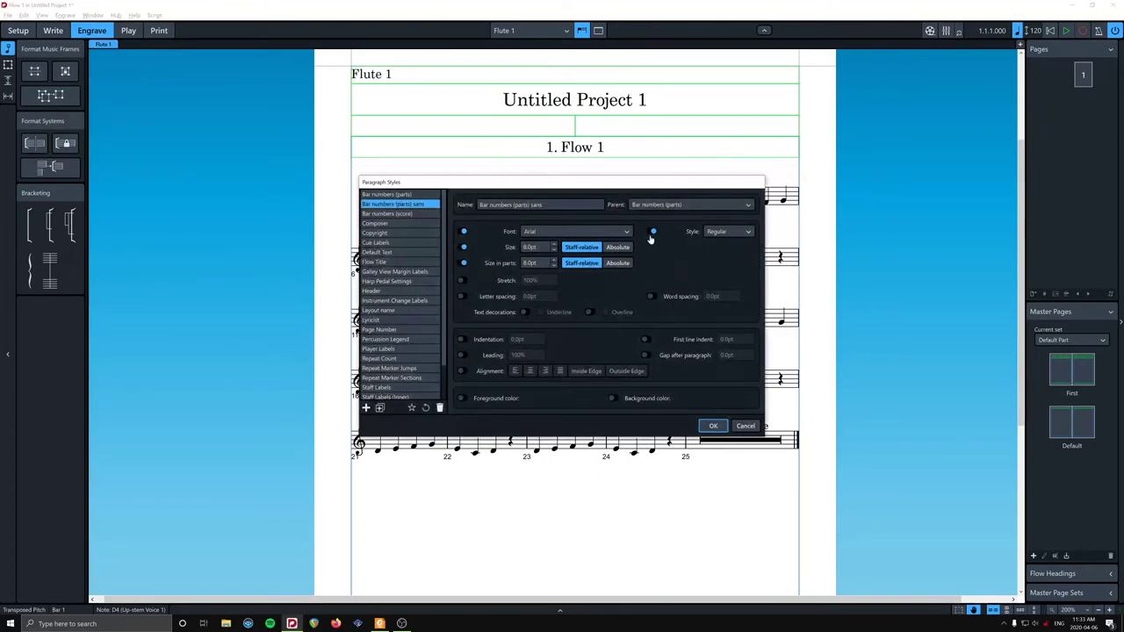
left_click(653, 232)
left_click(650, 234)
left_click(711, 232)
left_click(713, 232)
left_click(713, 232)
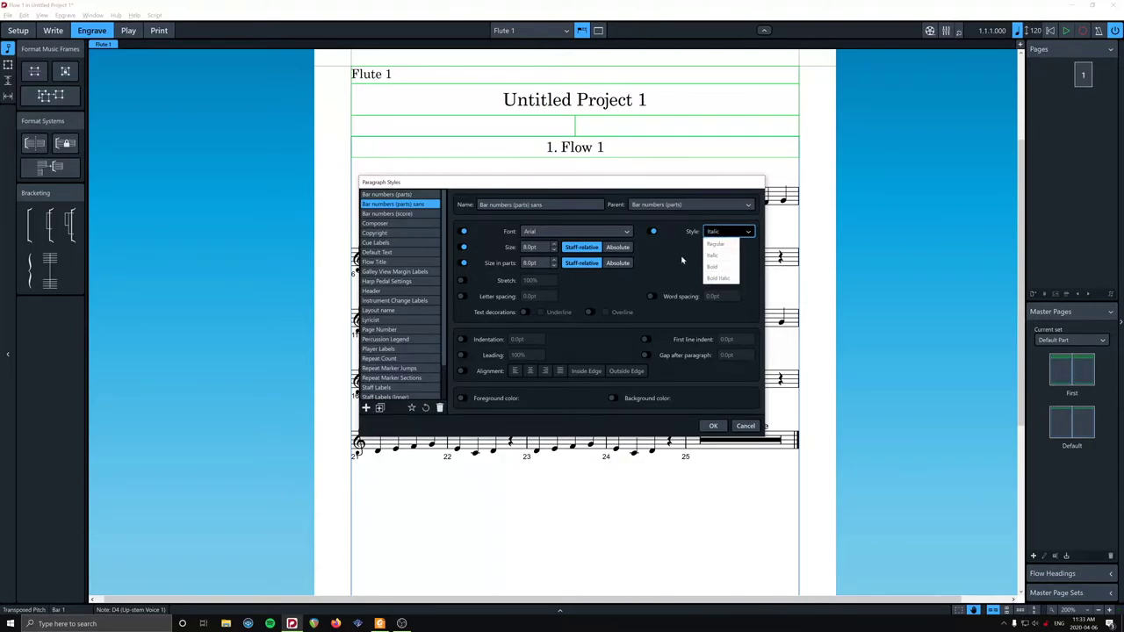
left_click(652, 233)
left_click(652, 233)
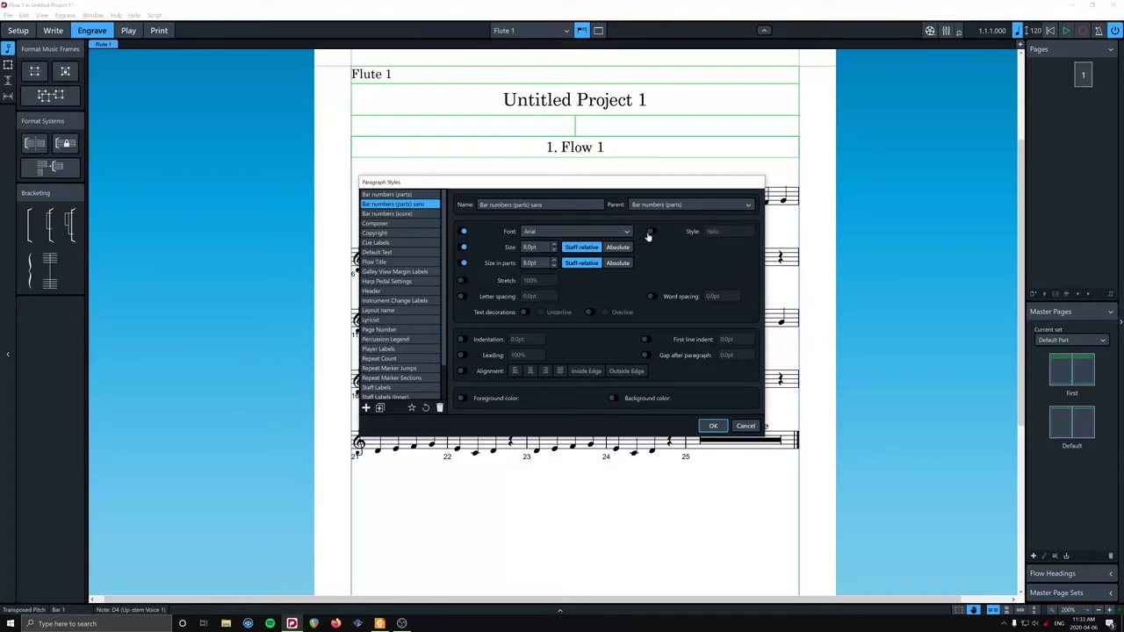
left_click(652, 234)
left_click(714, 236)
left_click(715, 243)
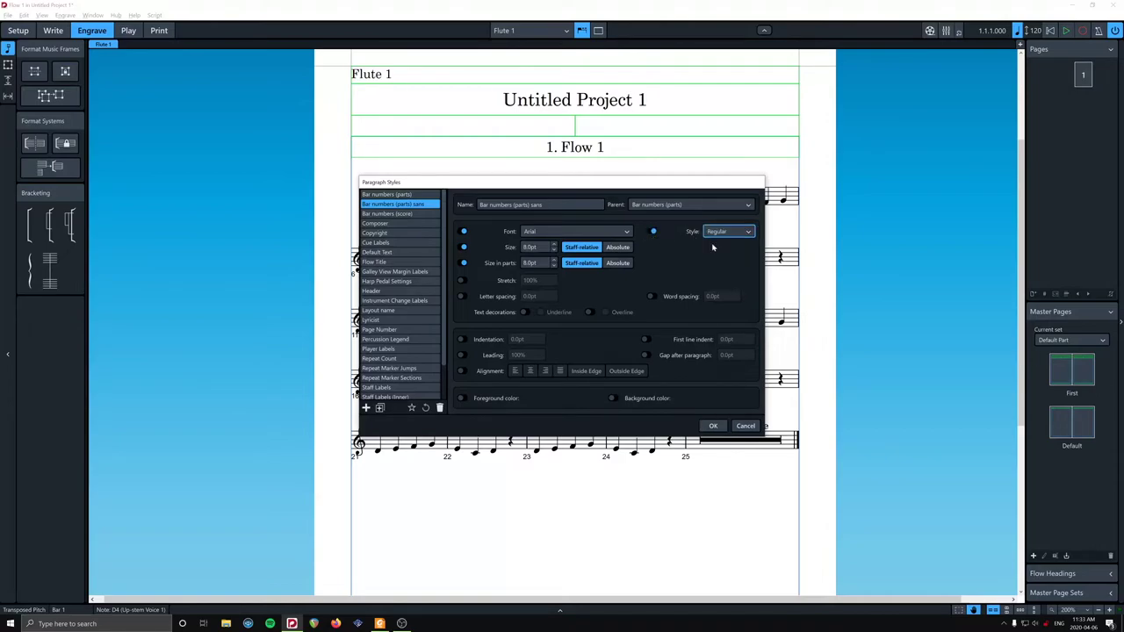
left_click(553, 251)
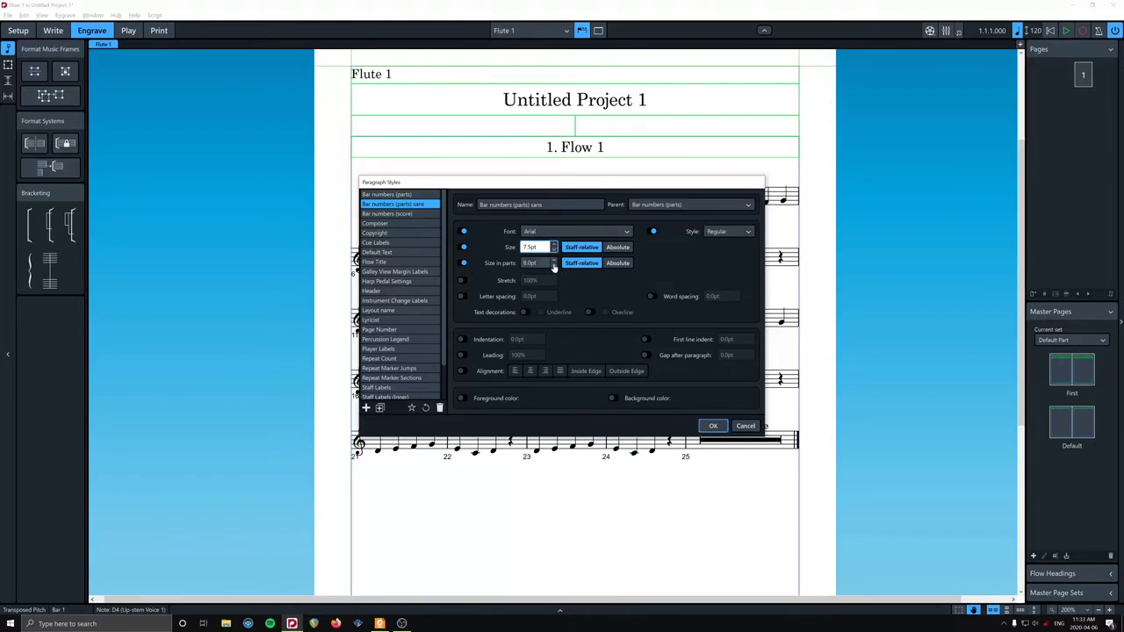
left_click(713, 426)
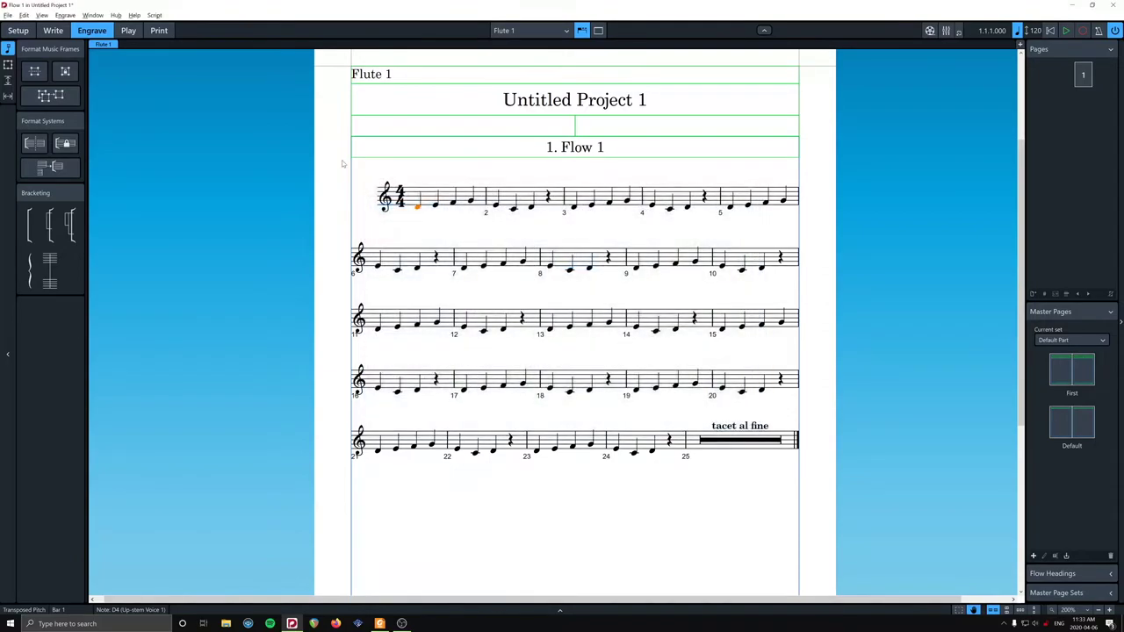
scroll(343, 163, "down", 1)
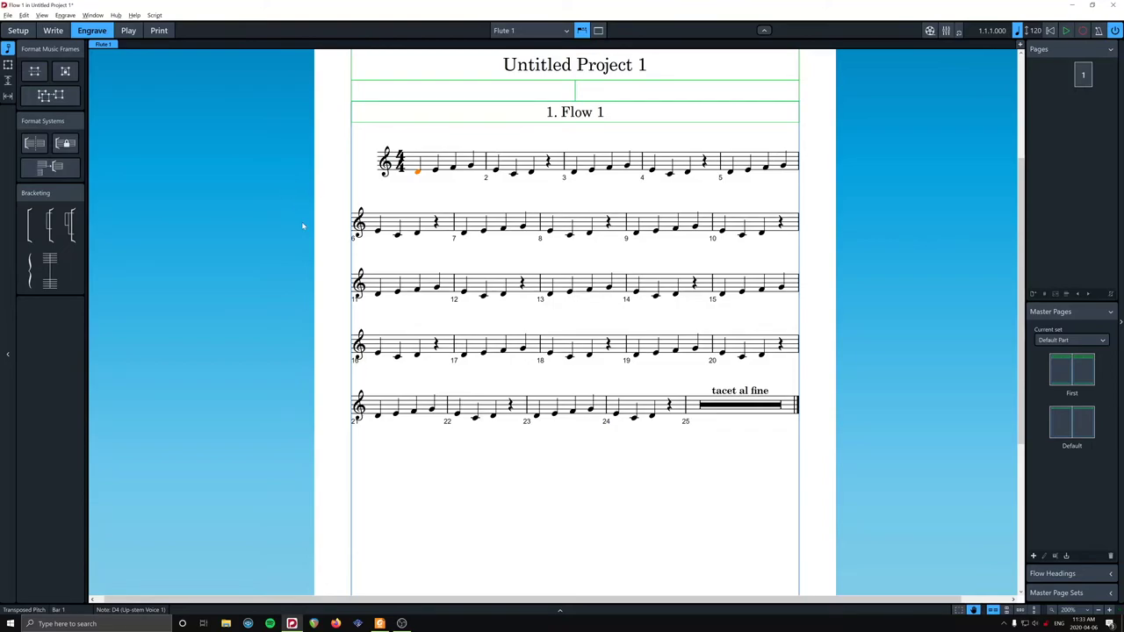
For all part layouts, enable positioning bar numbers after the clef and key signature, apply, and close
key("ctrl+shift+l")
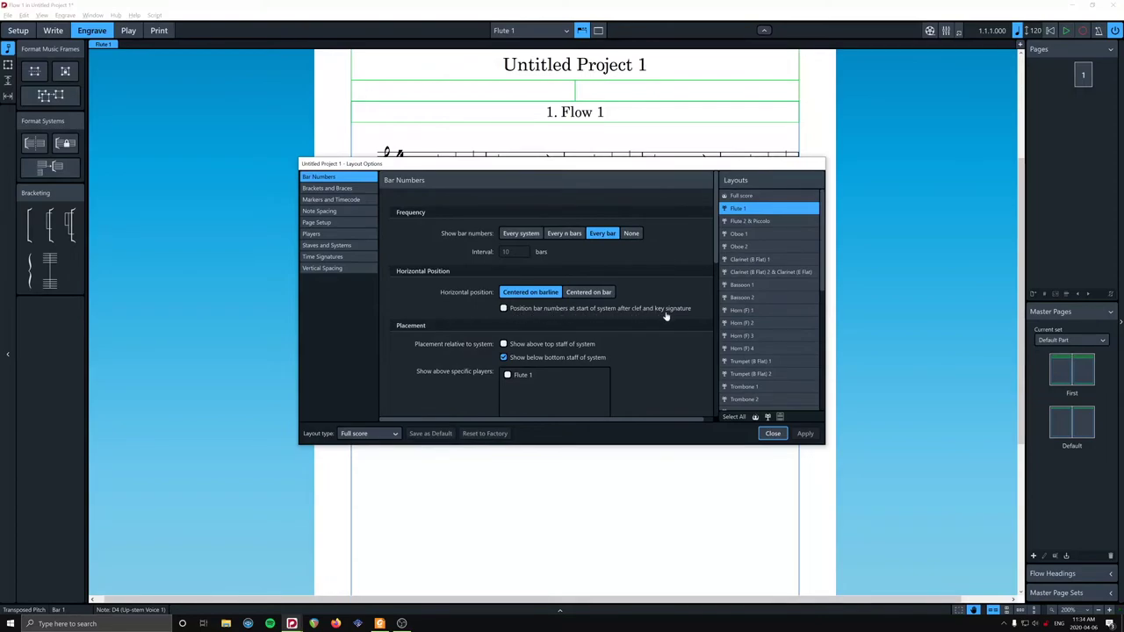
scroll(762, 308, "down", 10)
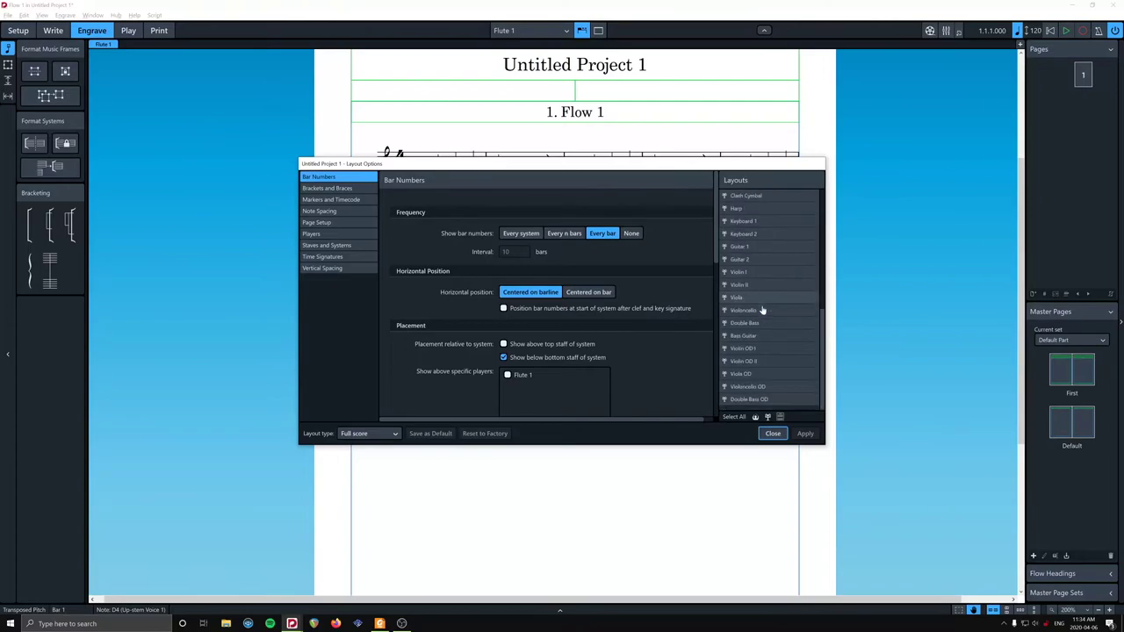
left_click(753, 399, "shift")
left_click(504, 309)
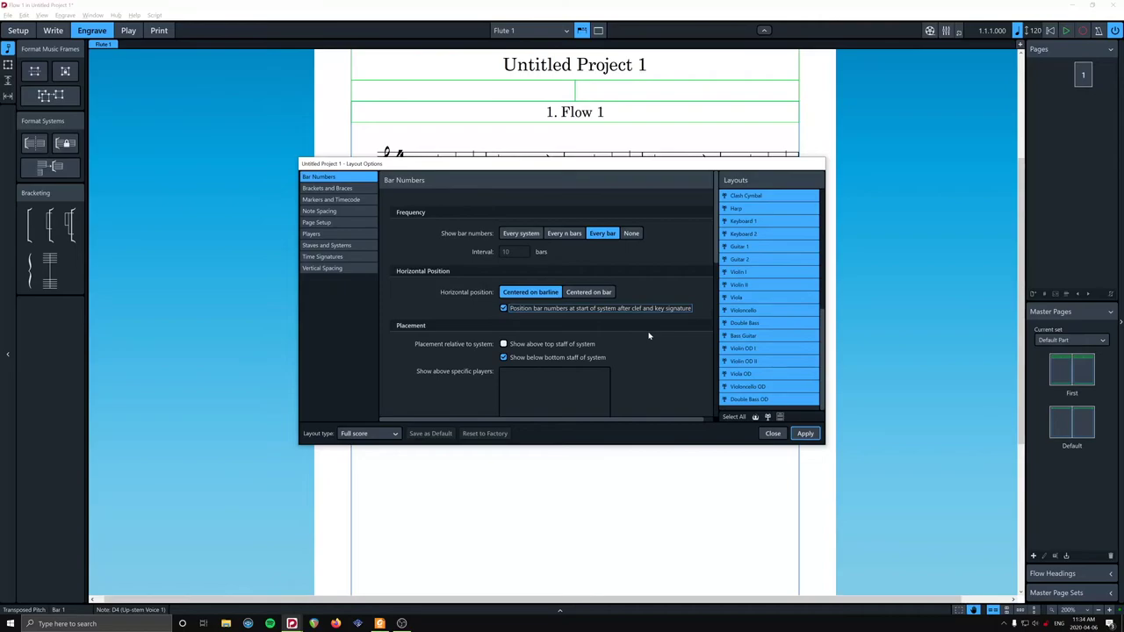
left_click(806, 434)
left_click(772, 434)
key("Down")
key("Down")
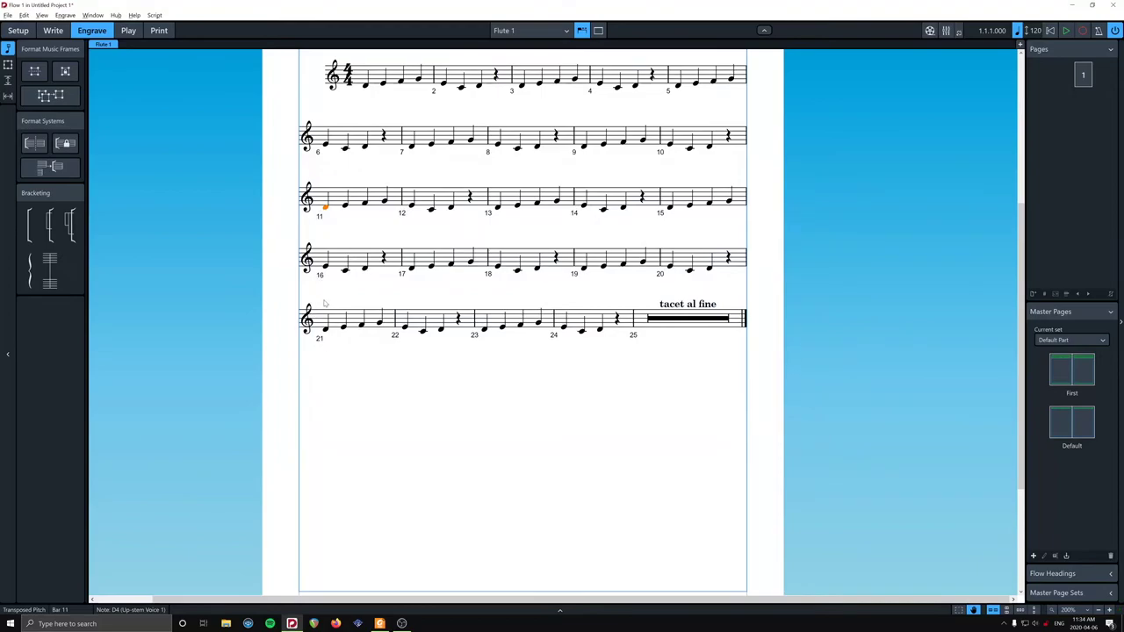
In Write mode, add a five-sharp B major key signature at bar 1 of Flute 1
scroll(228, 101, "up", 2)
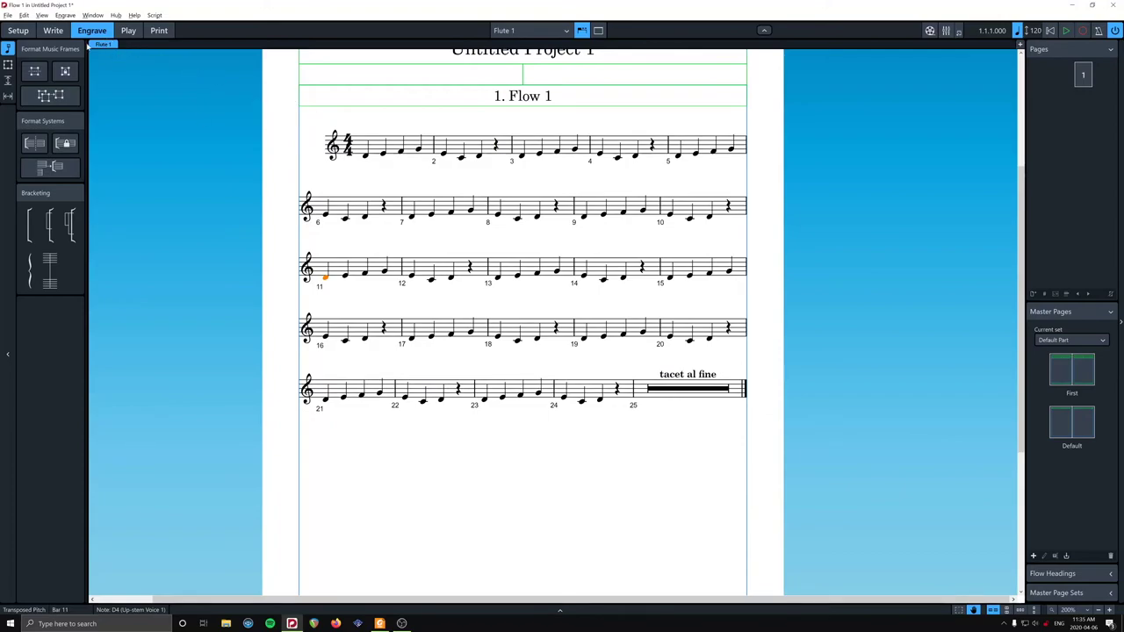
left_click(62, 32)
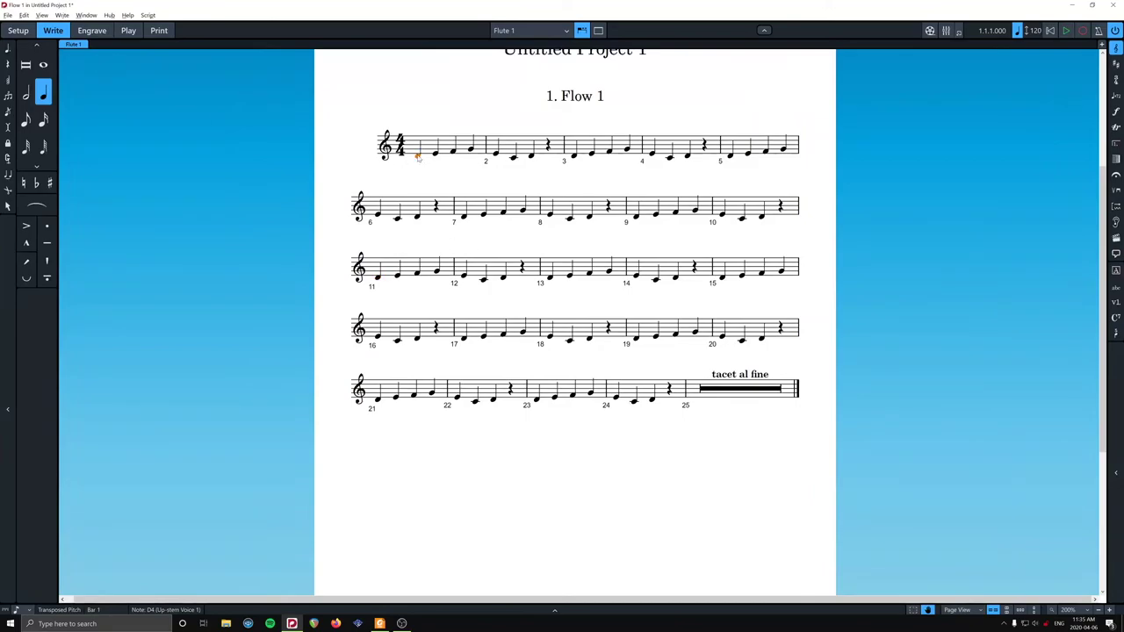
key("shift+k")
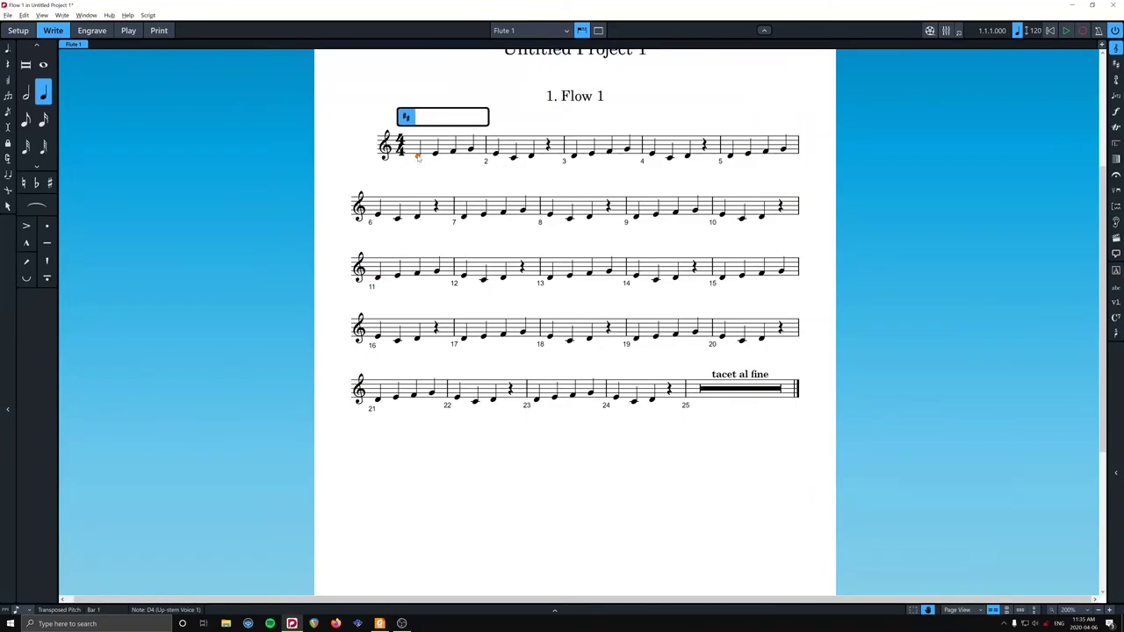
type("5#")
key("Return")
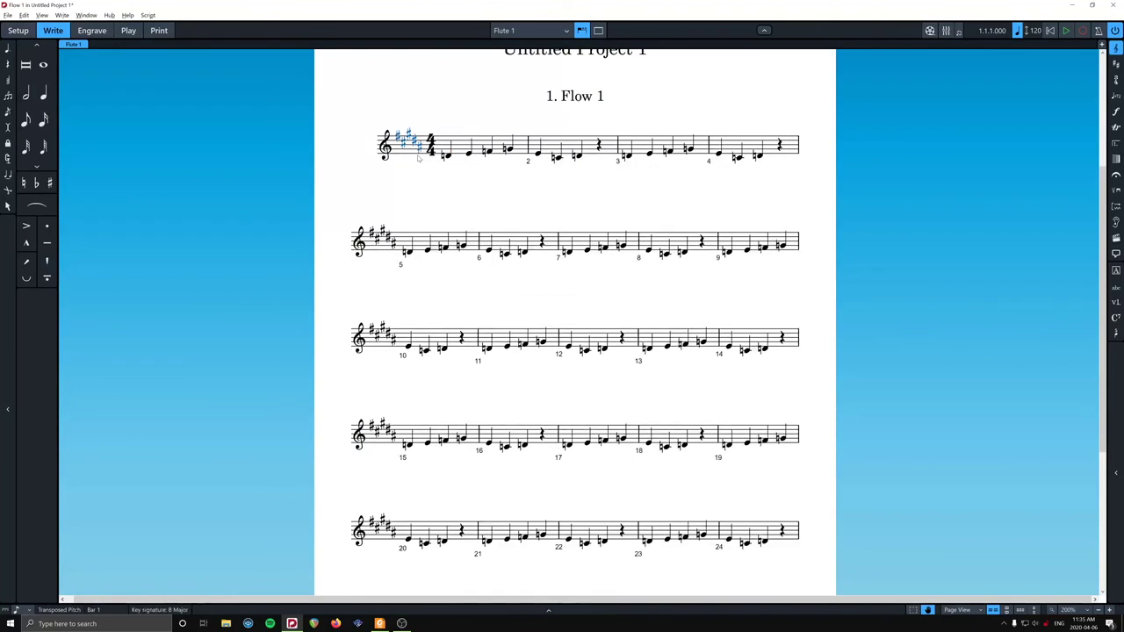
scroll(430, 283, "down", 3)
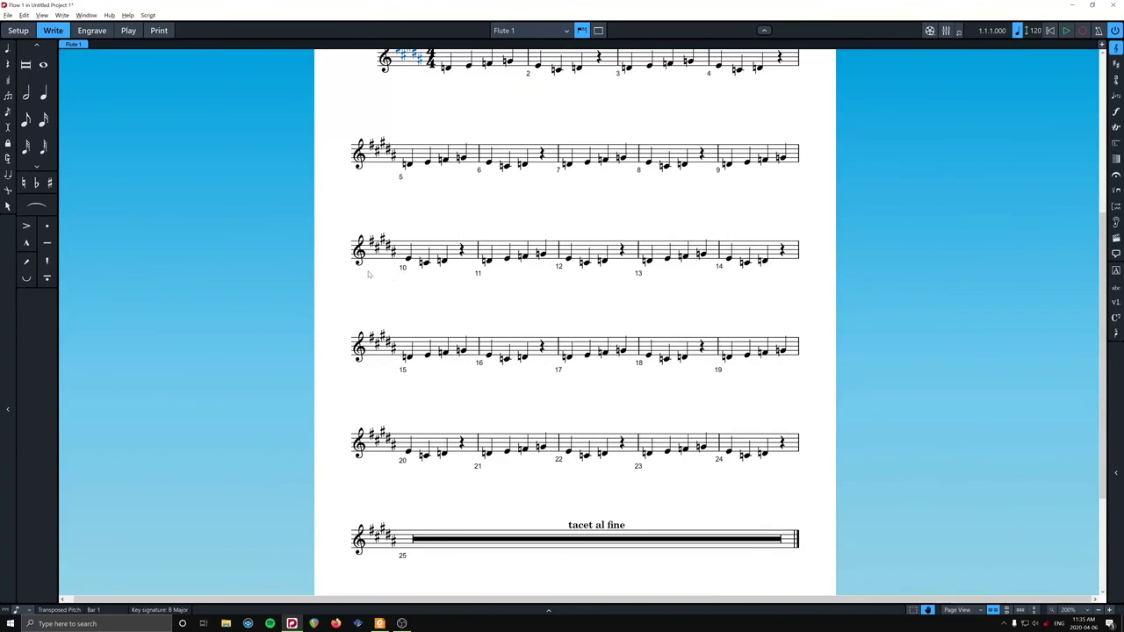
scroll(455, 303, "down", 3)
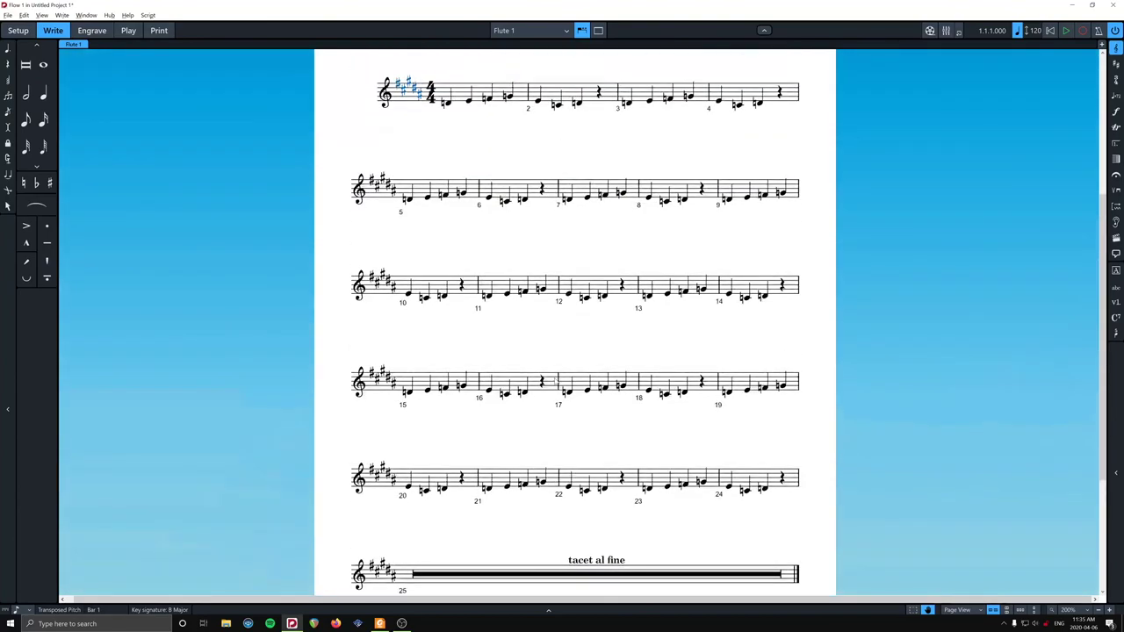